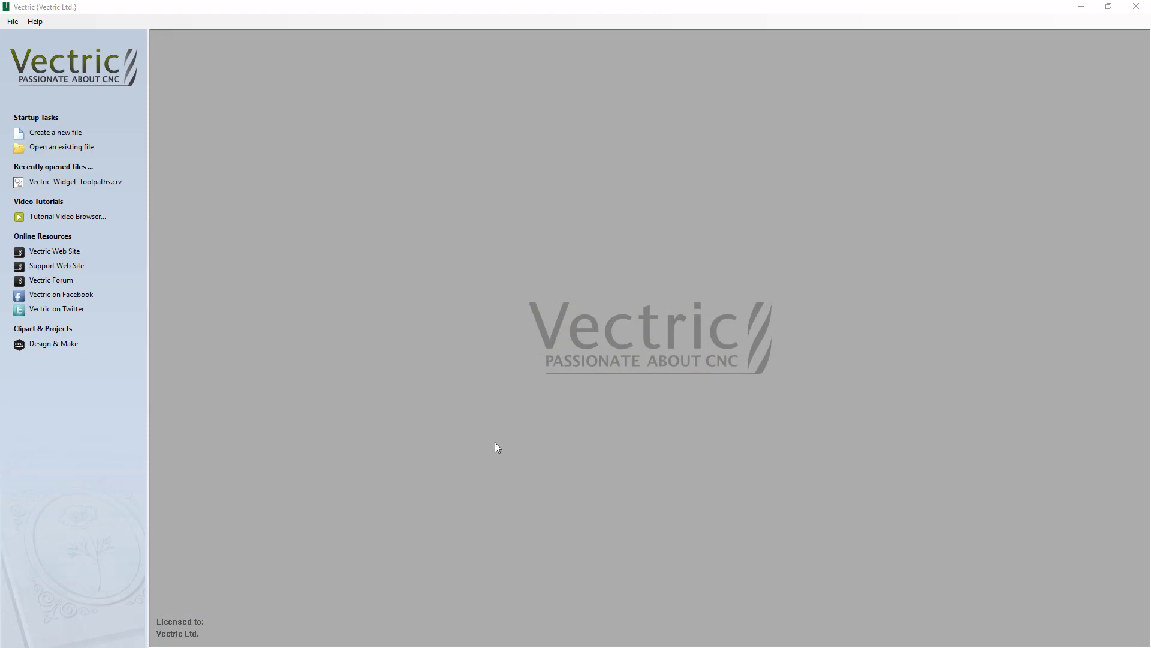
- Open Vectric_Widget_Toolpaths.crv, the widget design on a 9.8 × 9.8 inch job
click(46, 149)
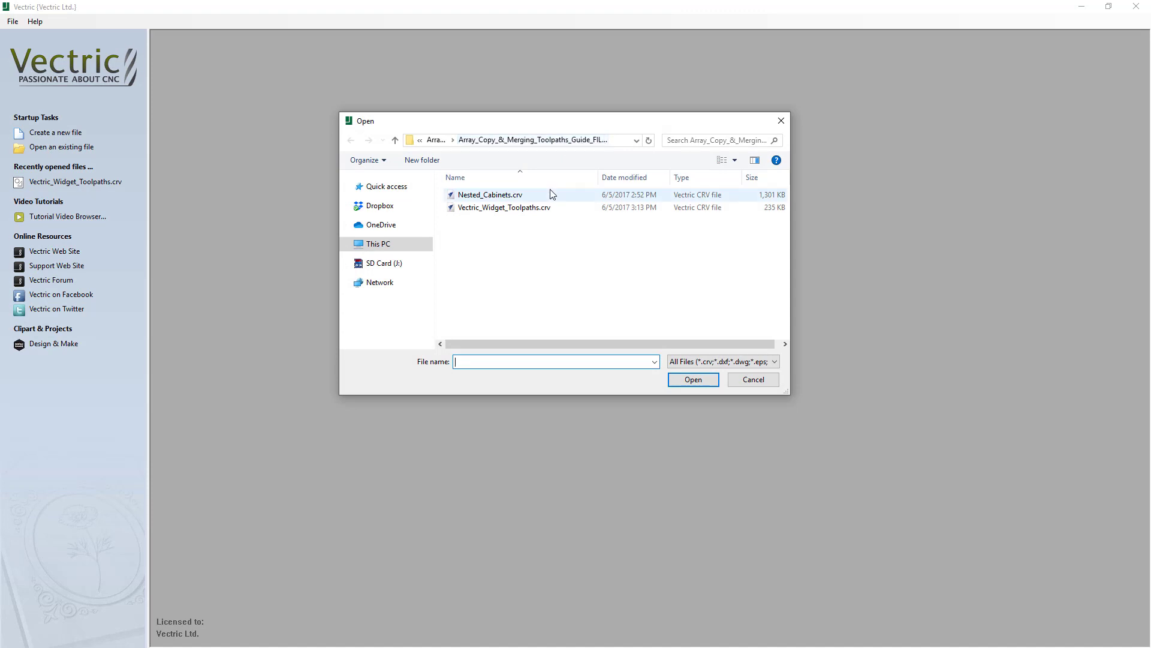
click(495, 211)
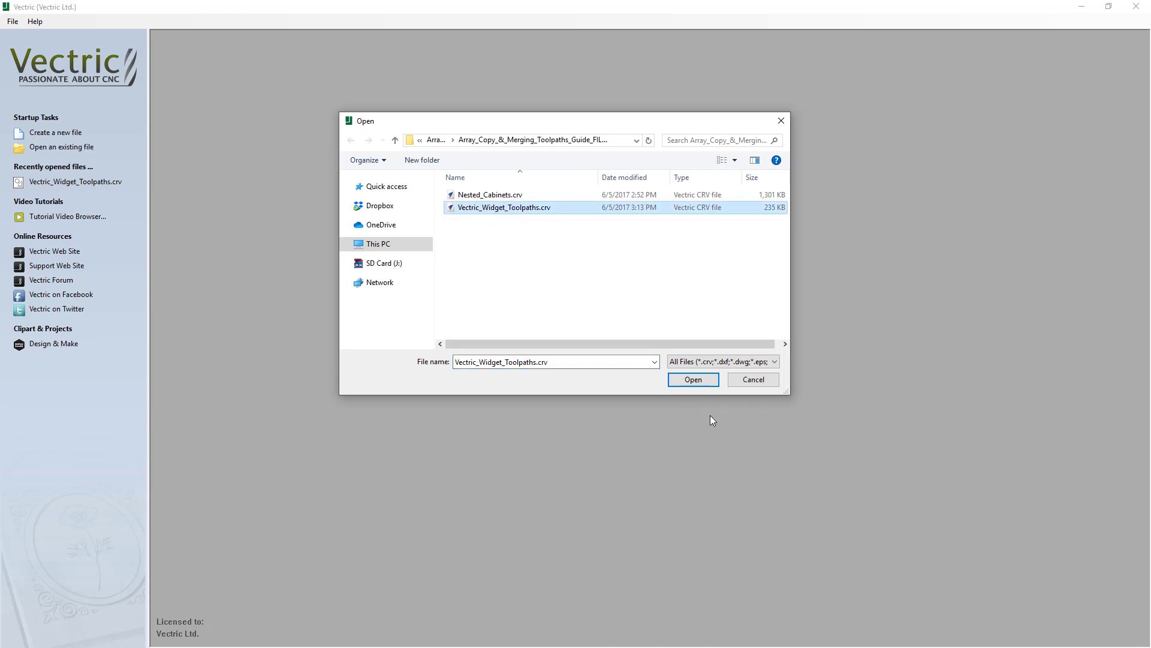
click(686, 384)
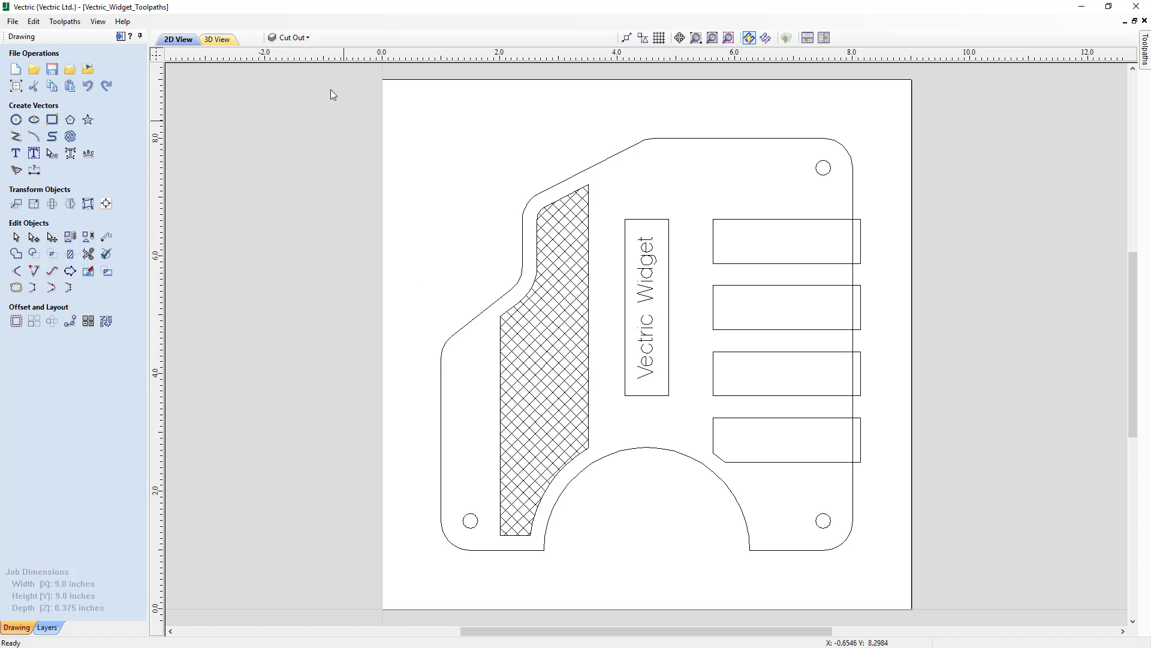
click(307, 39)
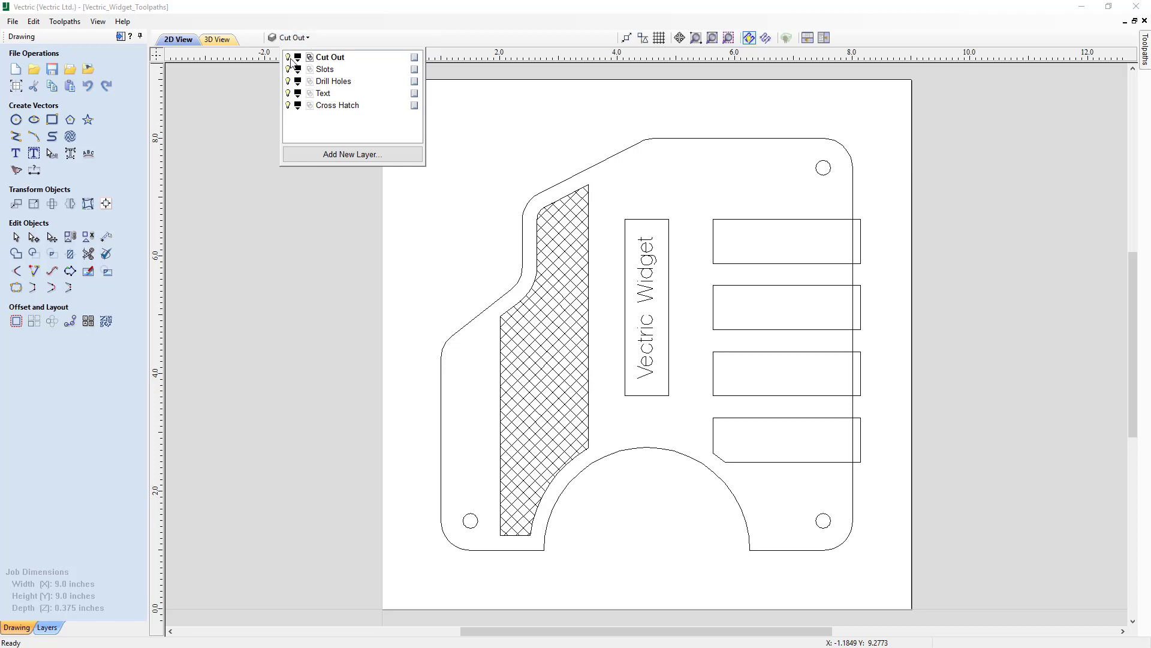
click(287, 57)
click(288, 57)
click(288, 58)
click(288, 58)
click(288, 69)
click(288, 70)
click(288, 81)
click(288, 82)
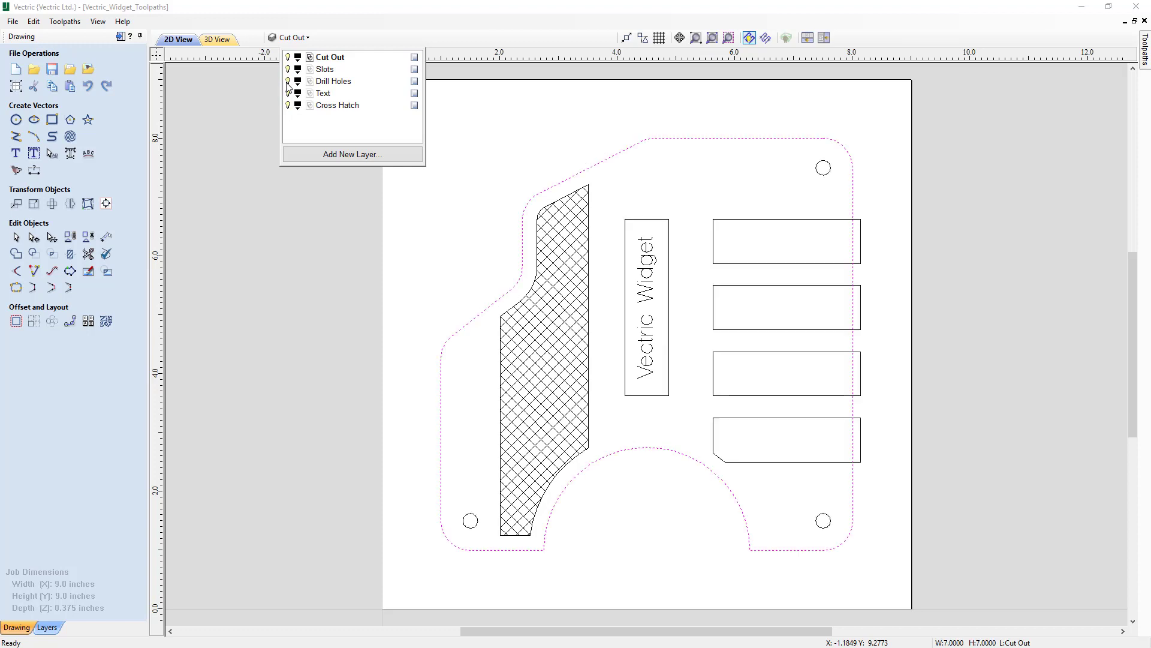
click(288, 94)
click(288, 94)
click(288, 106)
click(288, 105)
click(262, 113)
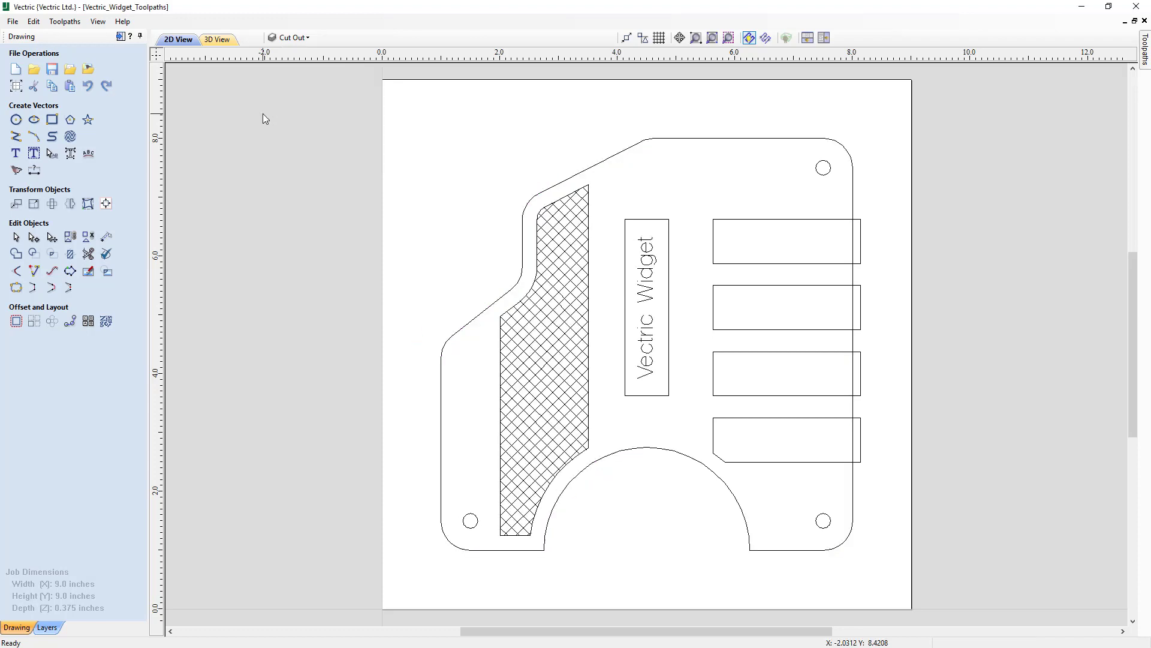
- Bring up the Profile Cut Out settings: 0.25-inch end mill, 0.375-inch outside cut
click(120, 36)
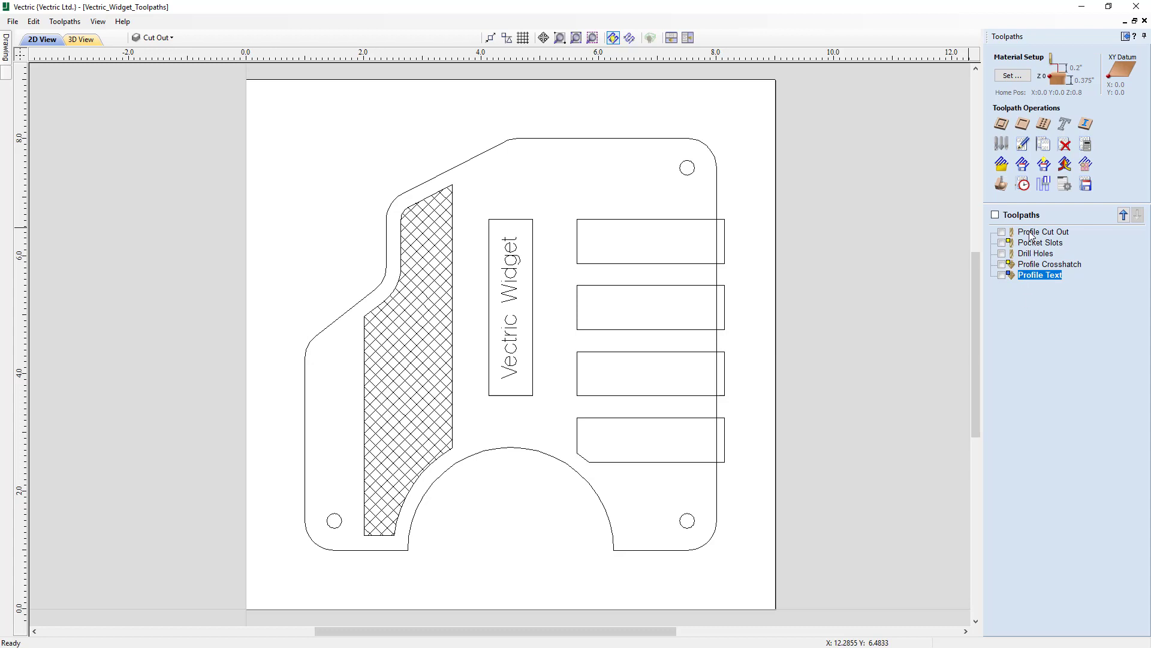
mouse_move(1030, 234)
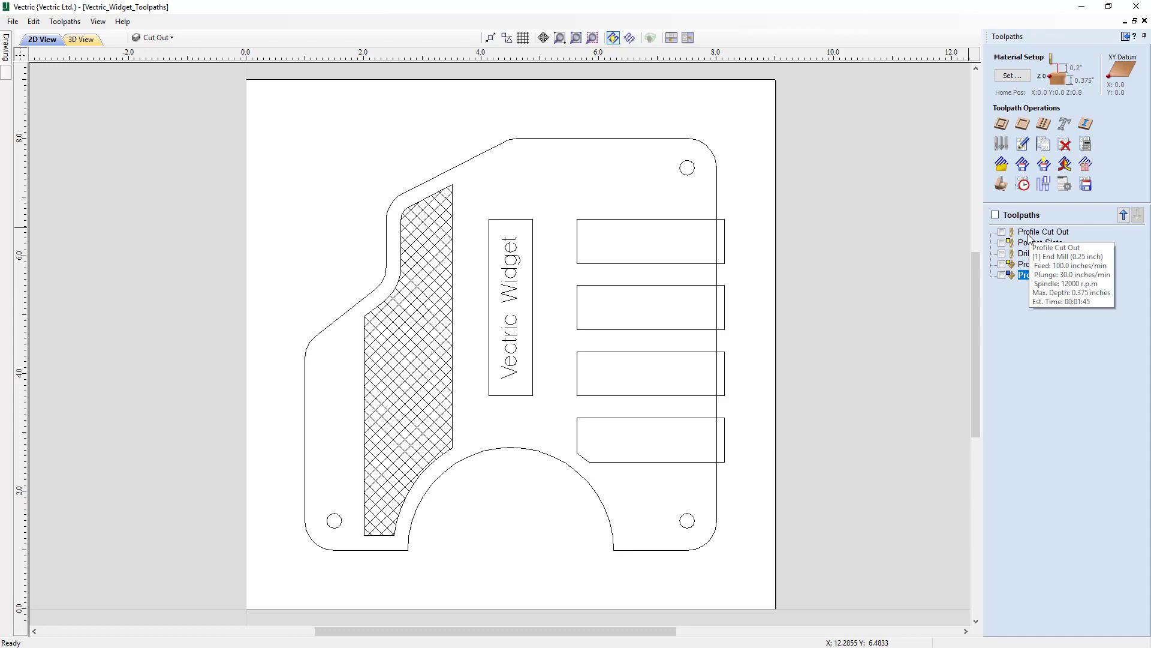
double_click(1028, 233)
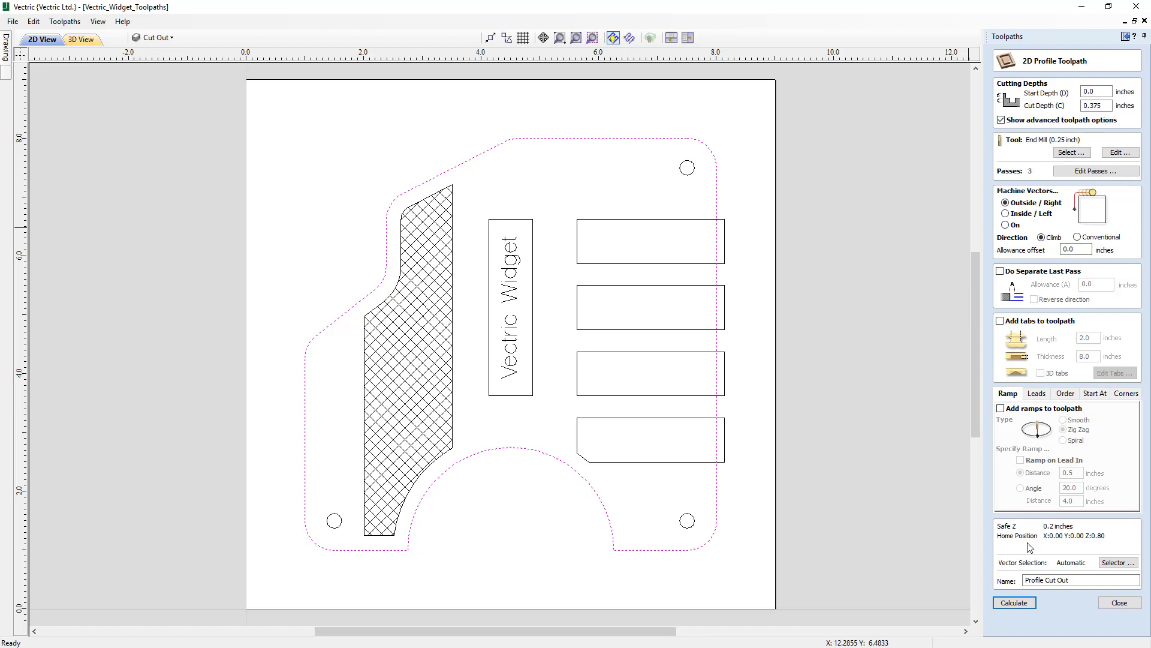
- Check which vectors Profile Cut Out uses, then close its settings
click(1112, 564)
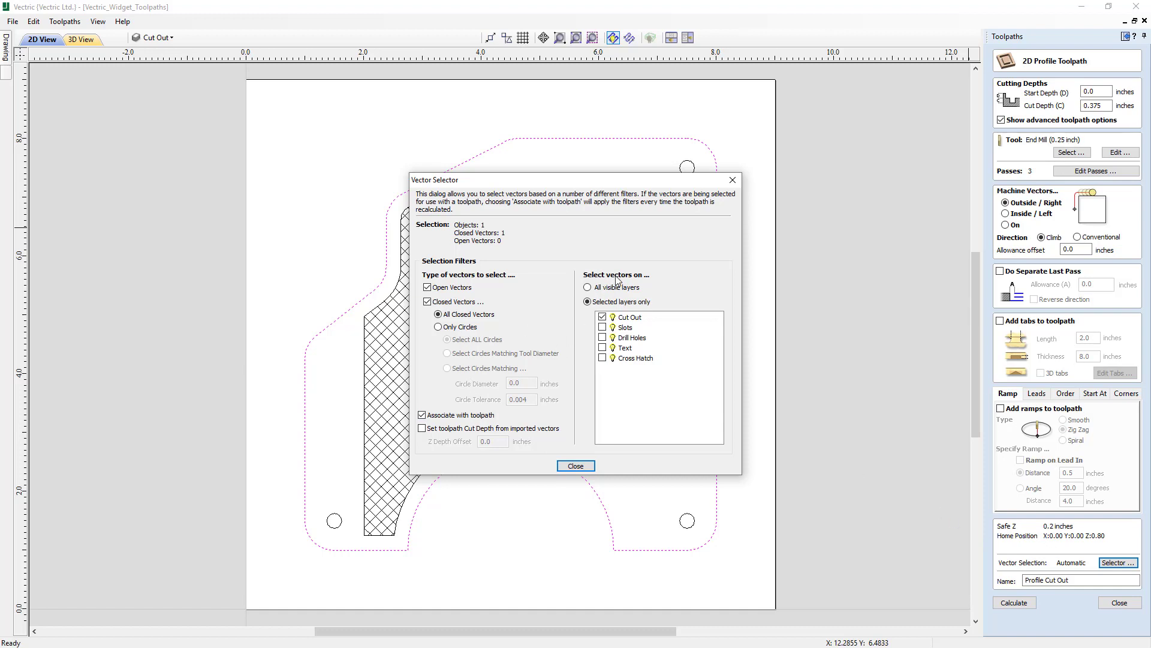
click(576, 466)
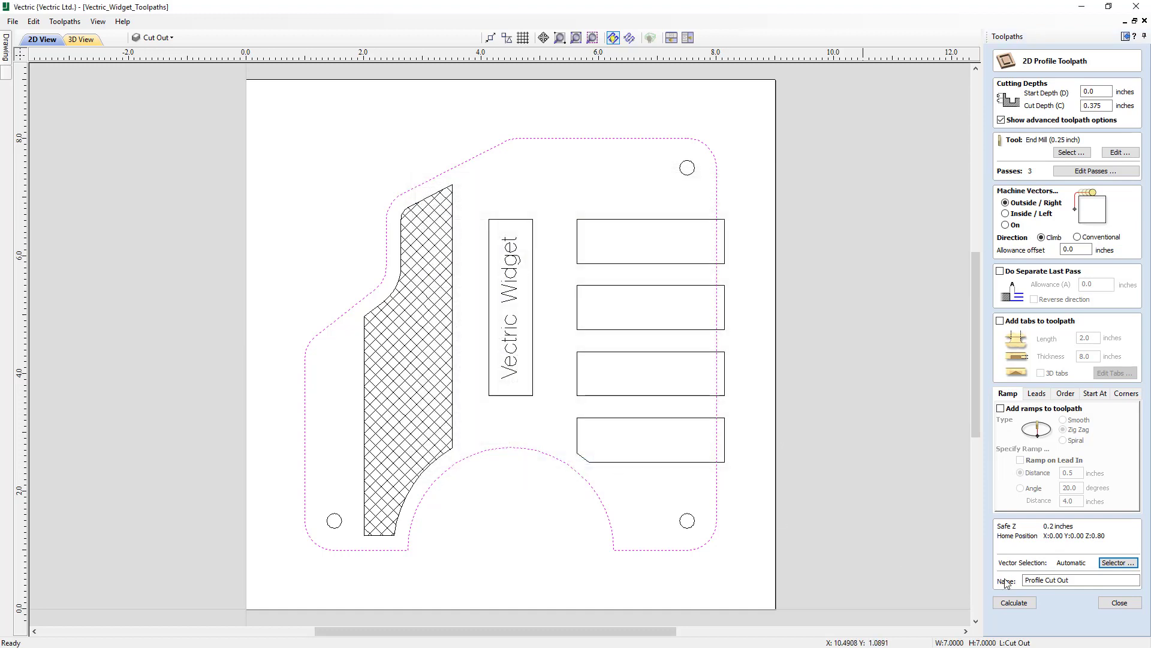
click(1119, 603)
- Check which layers Profile Crosshatch uses, then close its settings
double_click(1039, 257)
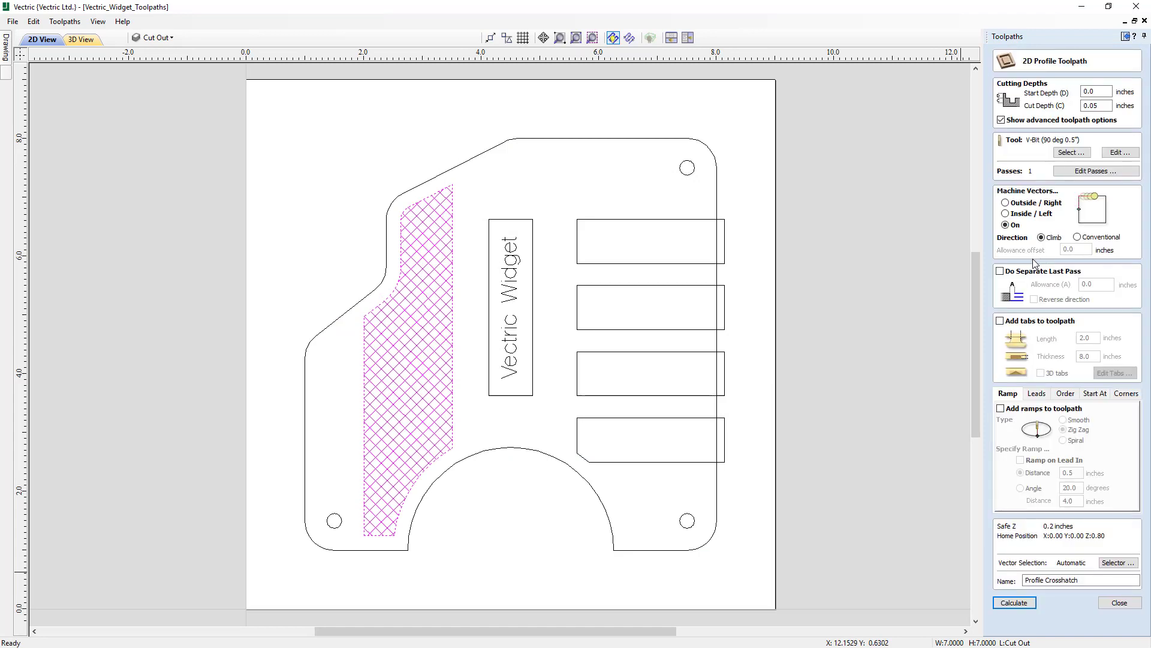
click(1108, 563)
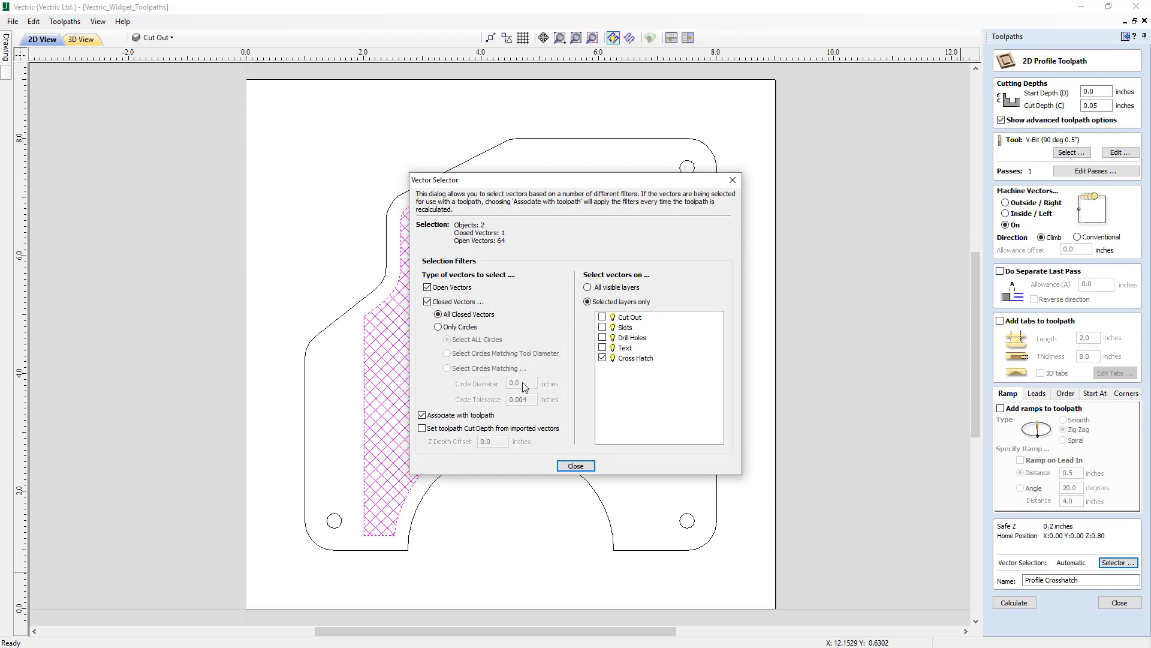
click(574, 467)
click(1120, 603)
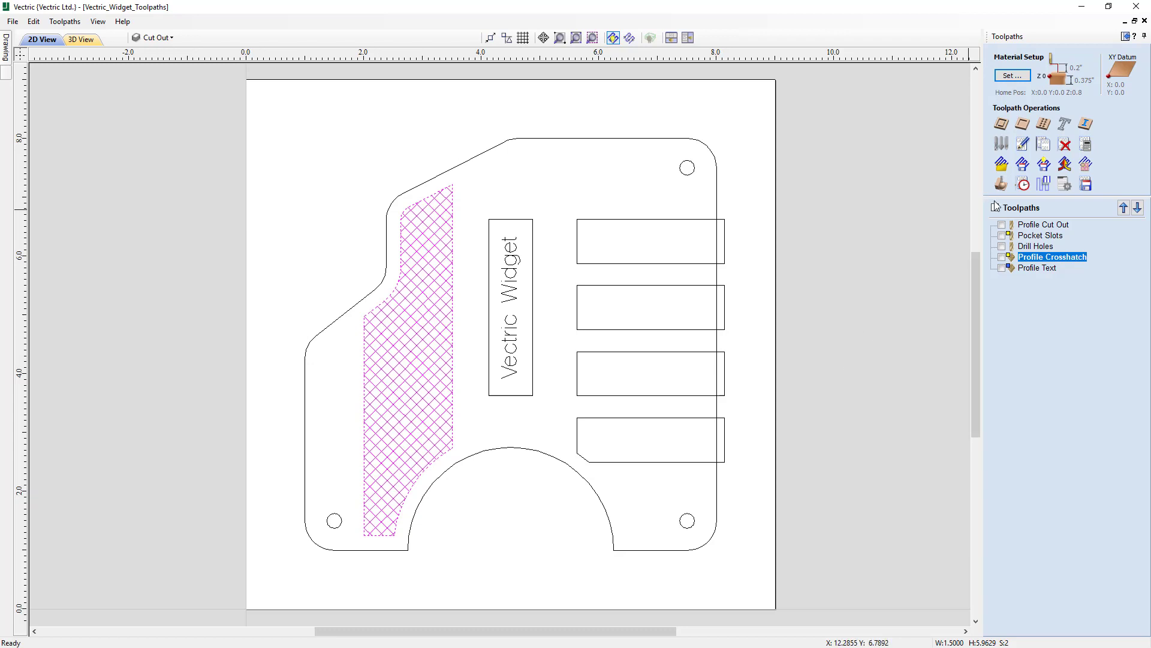
- Simulate all five toolpaths cutting the widget block in 3D, then close the preview
click(1003, 185)
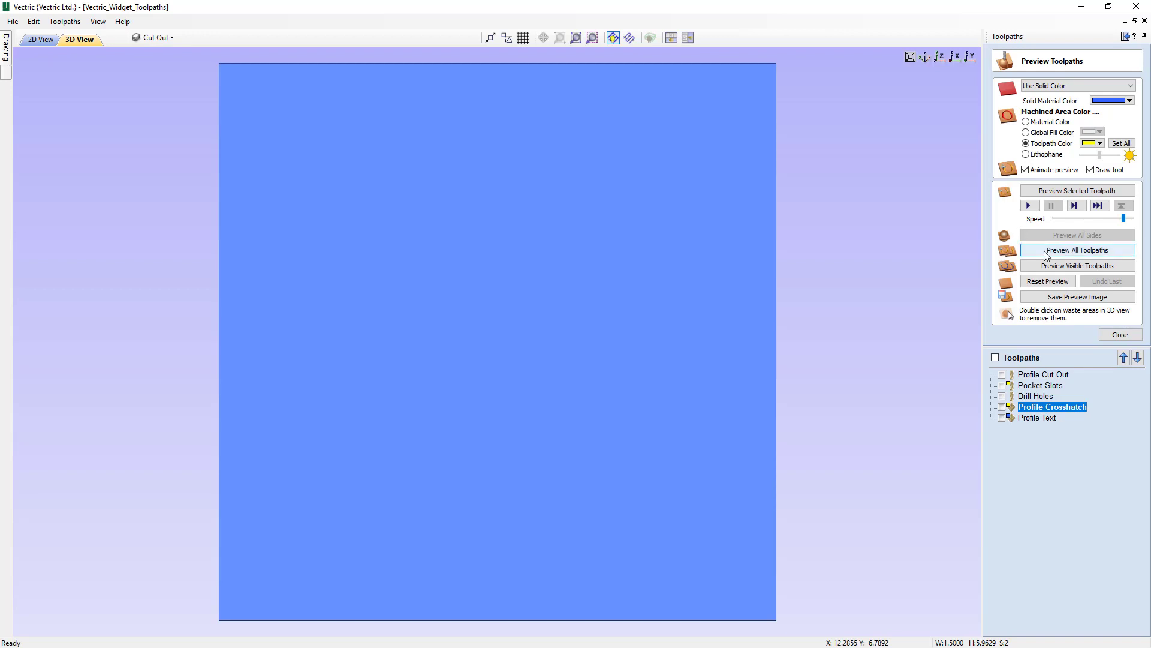
click(1047, 251)
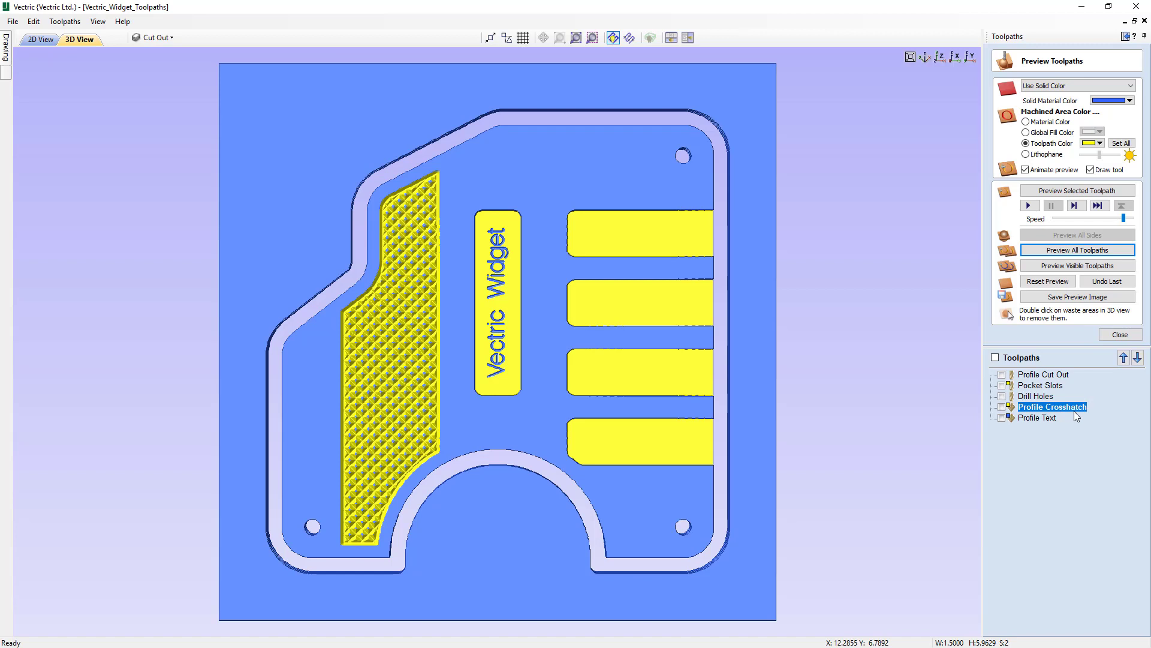
mouse_move(1047, 424)
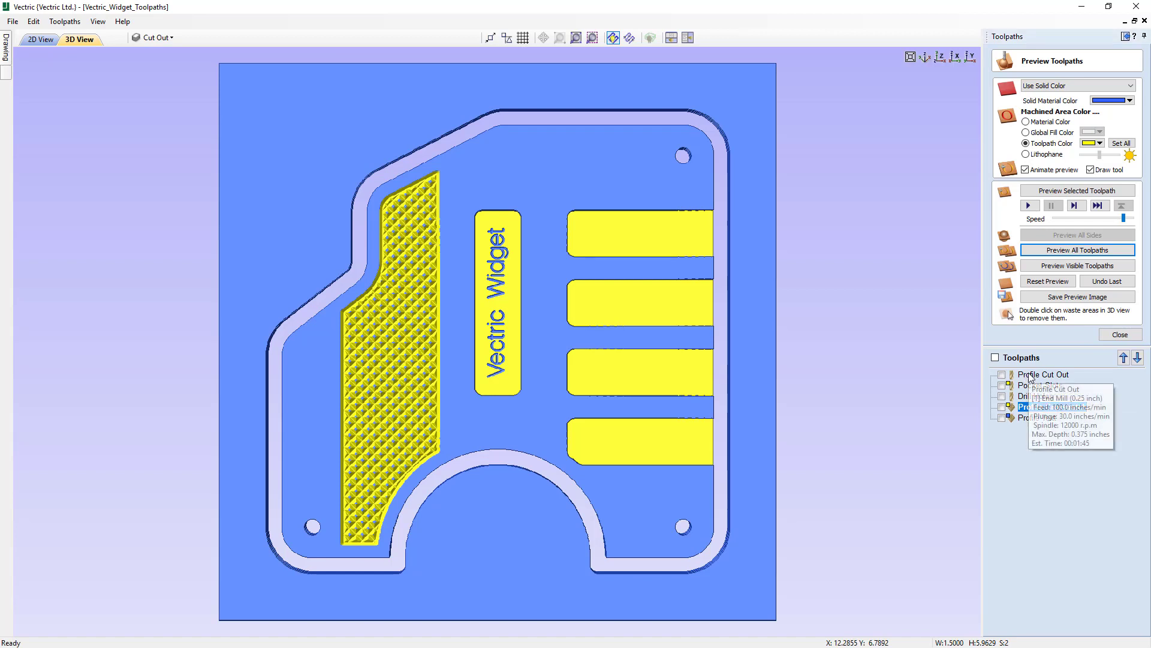
mouse_move(1021, 400)
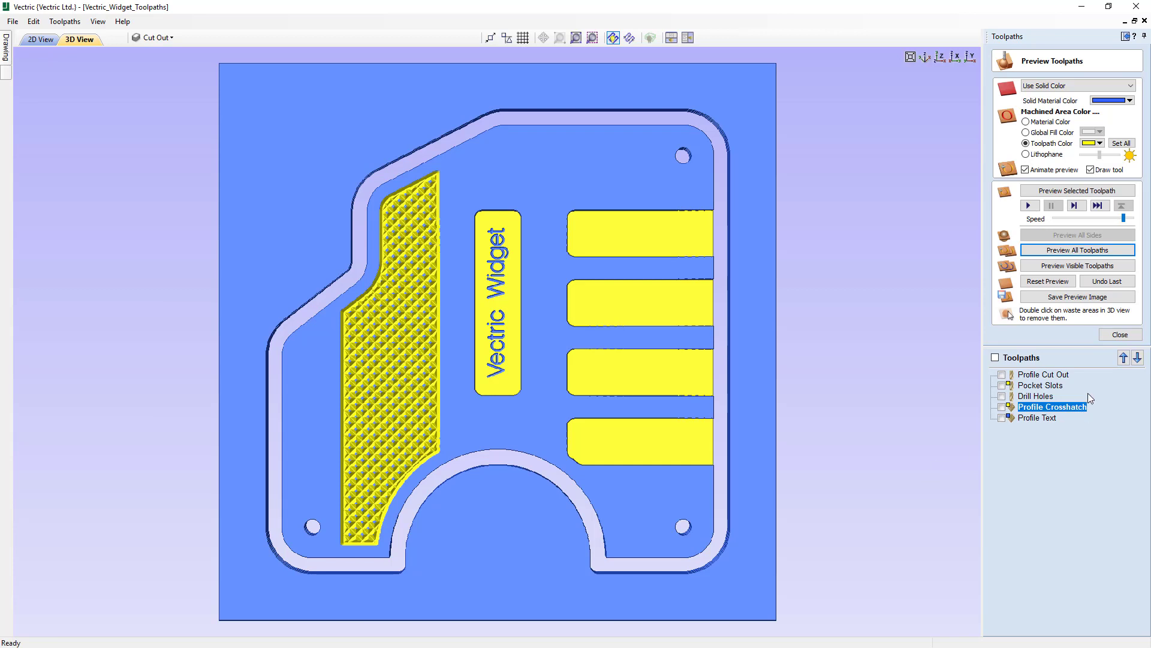
click(1115, 341)
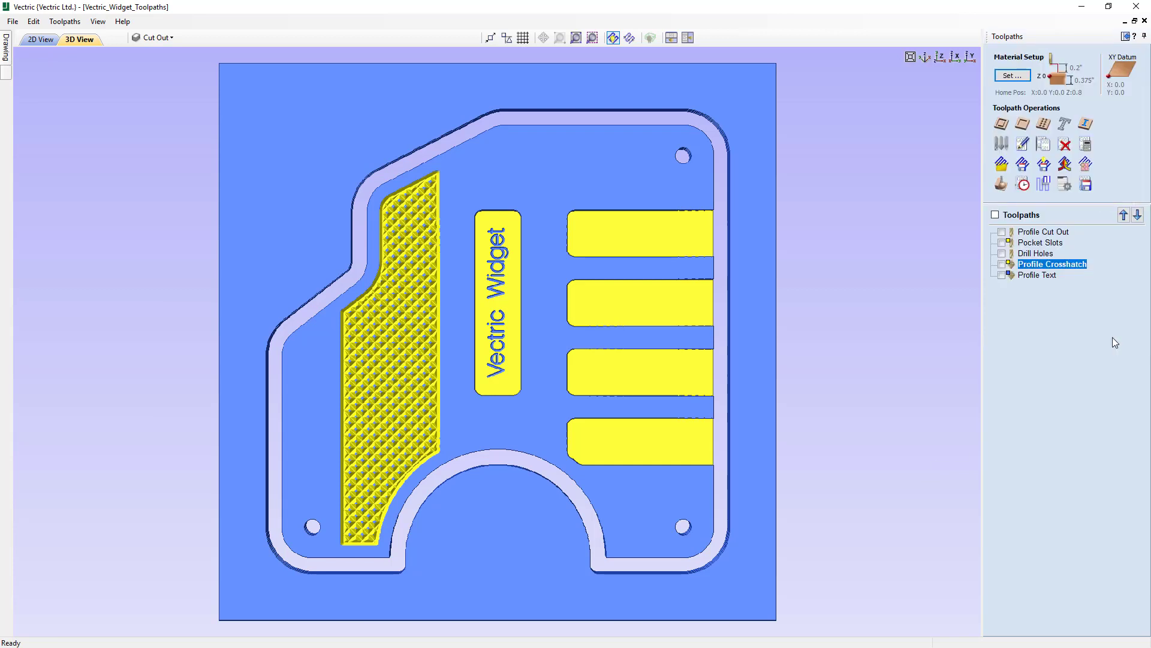
- Resize the job to a 96 × 48 inch sheet and return to the 2D view
click(1126, 36)
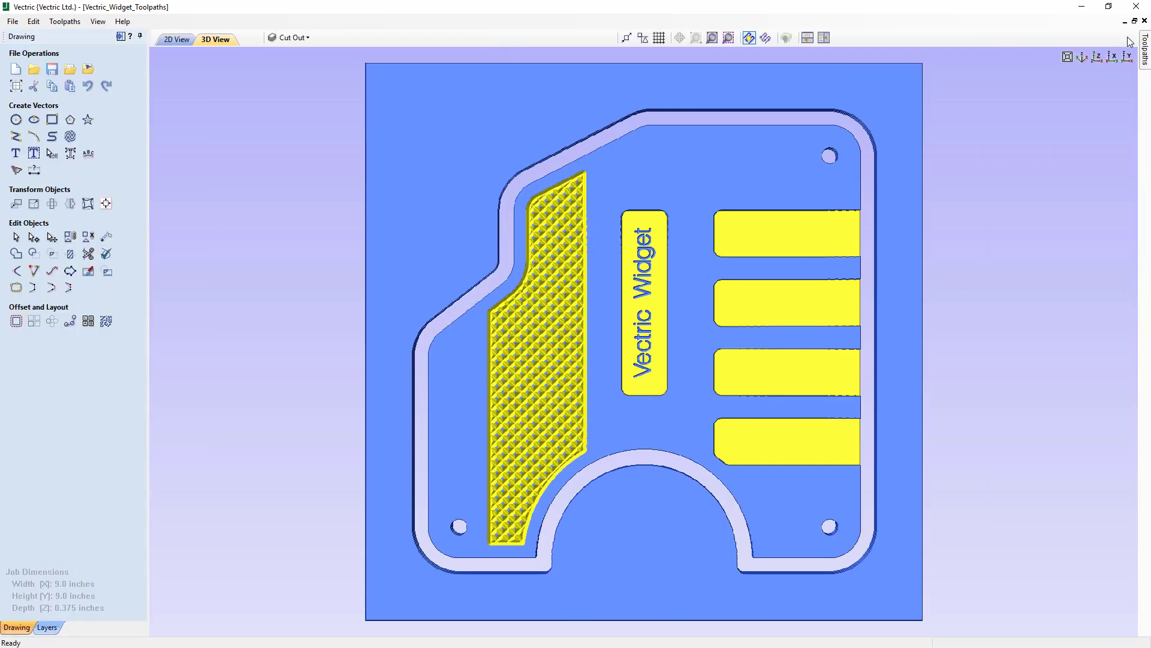
click(16, 86)
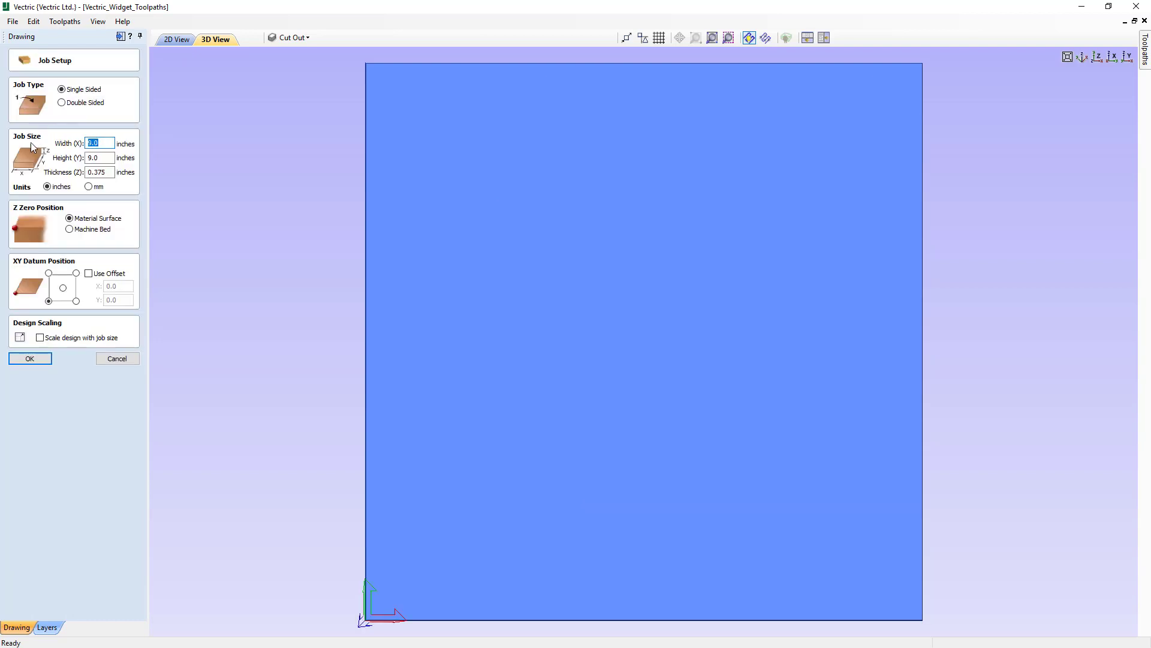
click(96, 143)
double_click(96, 143)
key(Tab)
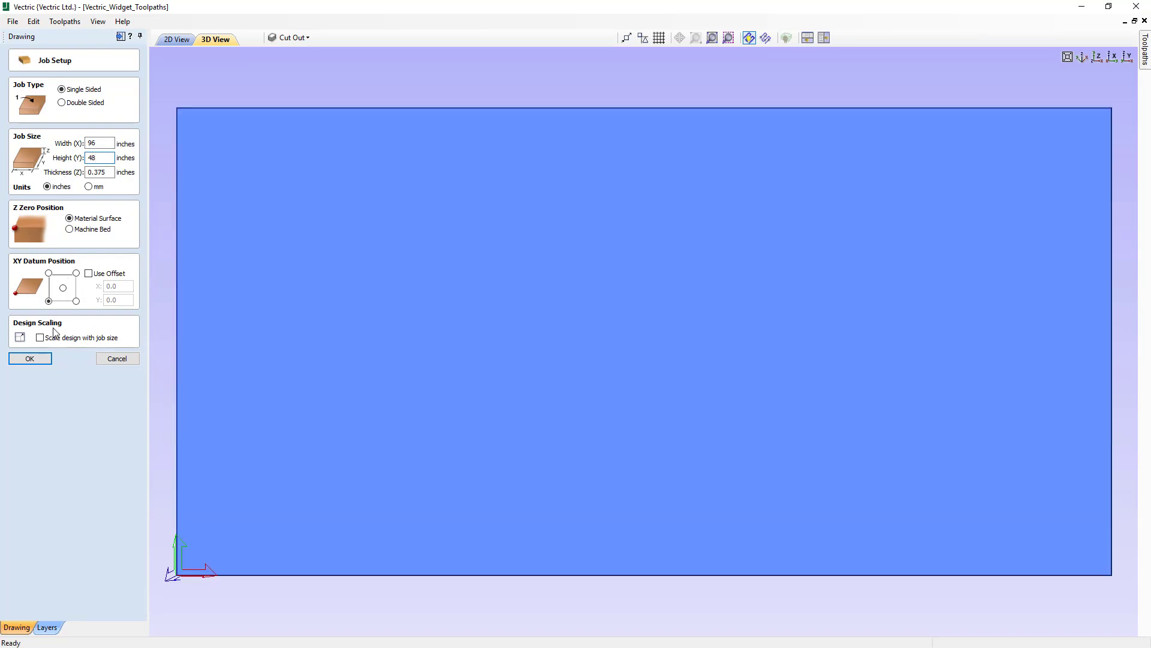
click(31, 359)
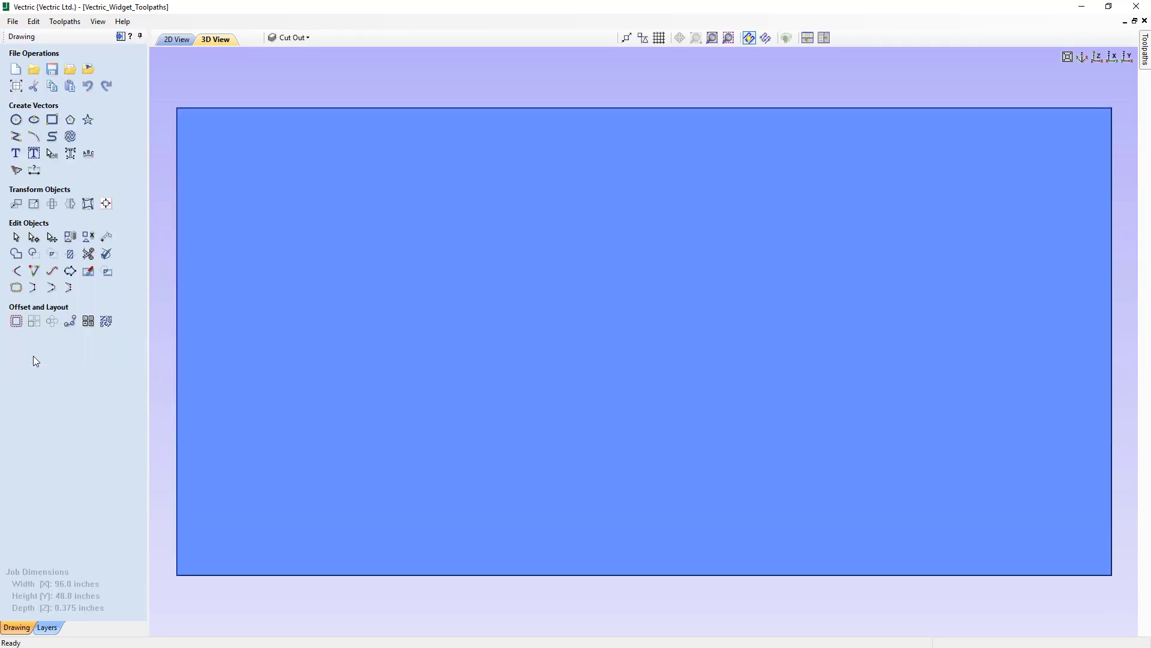
click(170, 41)
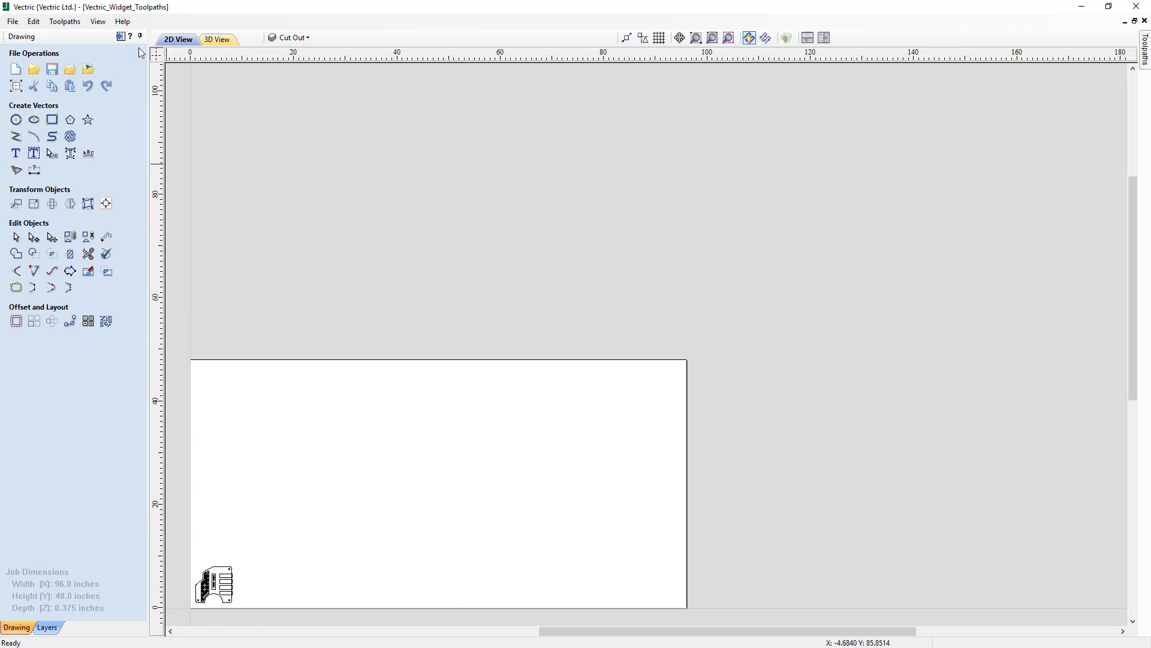
- Hide the drawing panel and start an Array Copy Toolpath
click(120, 38)
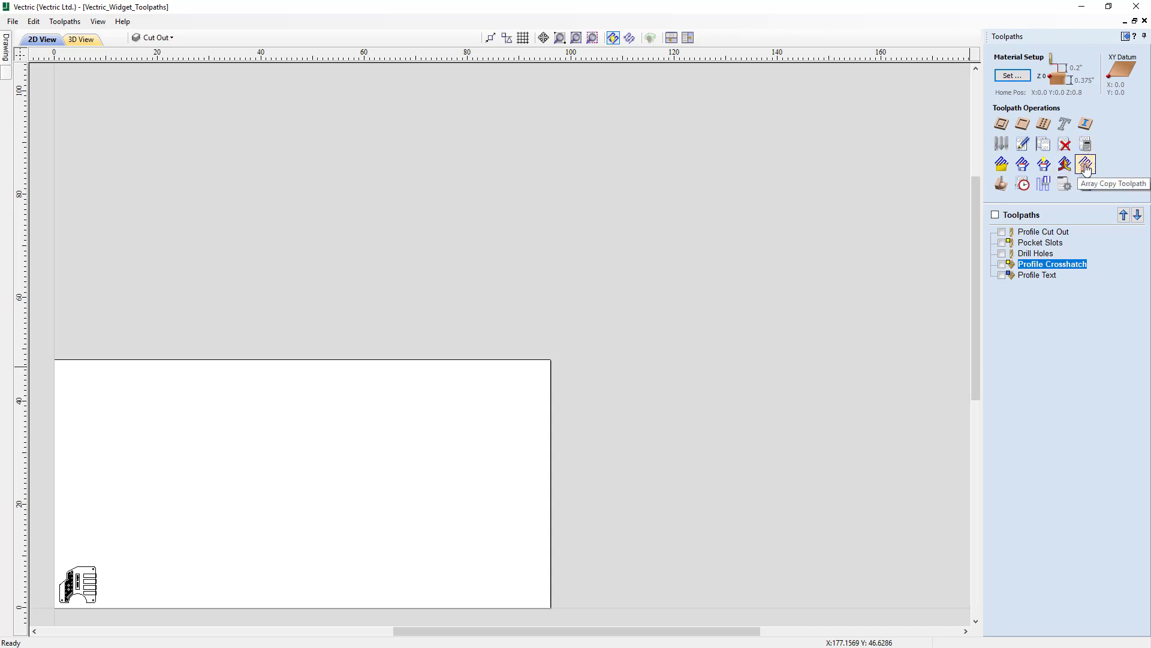
click(1086, 164)
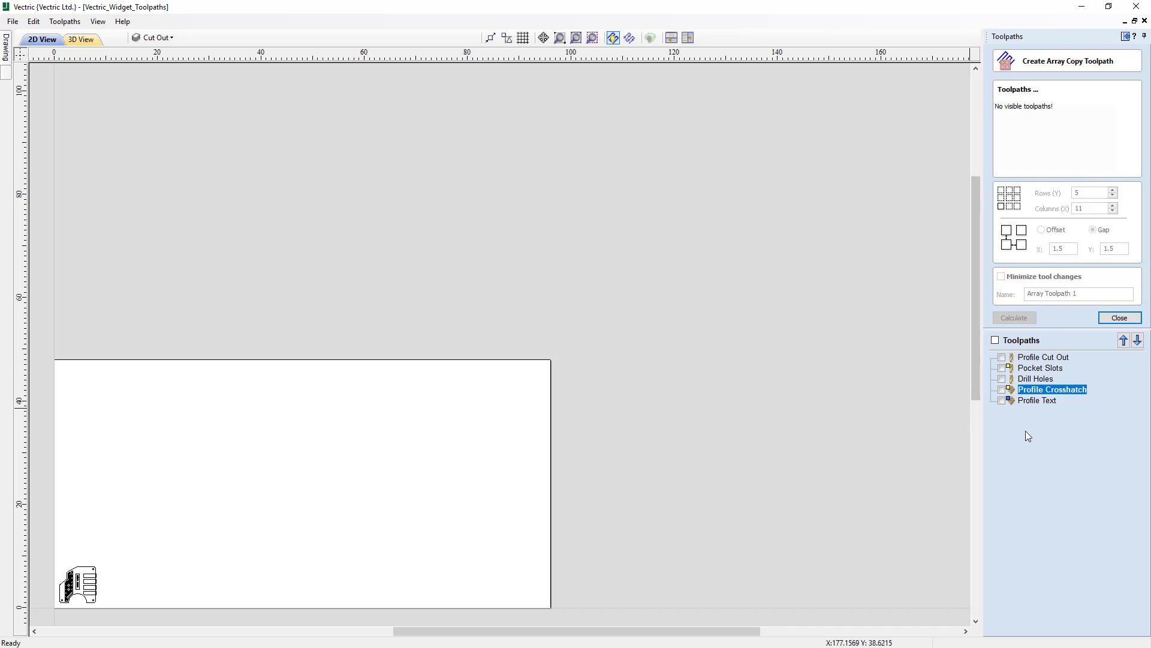
- Include all five toolpaths in a 5-row by 11-column array spaced by a 1.5 gap
click(995, 341)
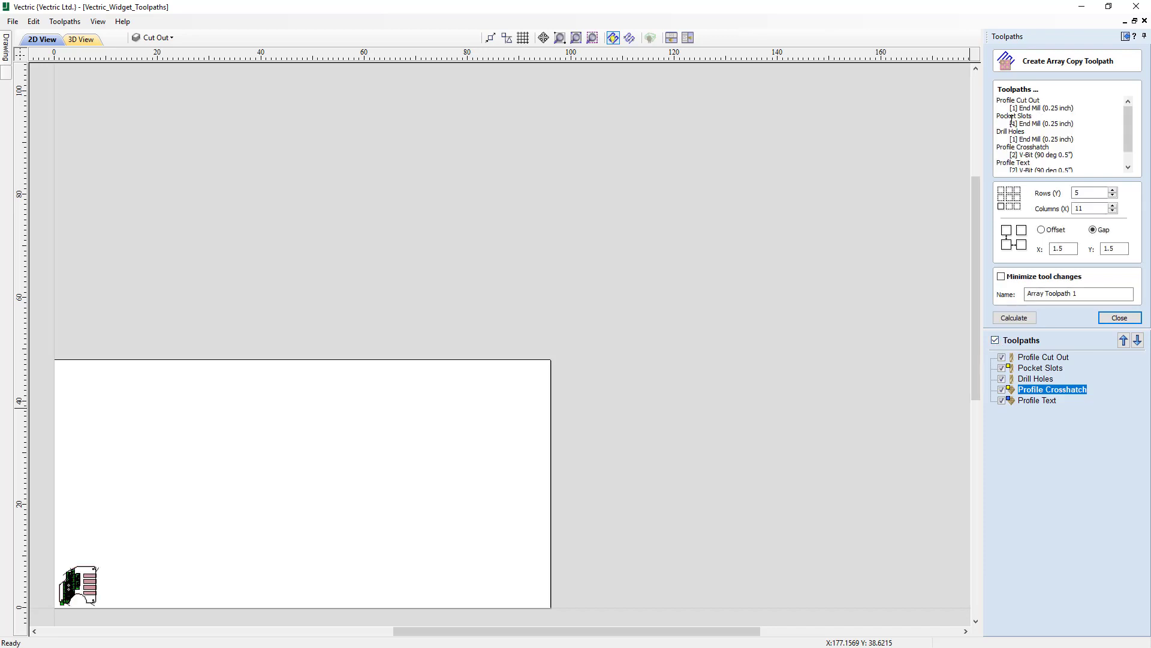
mouse_move(1126, 124)
mouse_down()
mouse_move(1125, 137)
mouse_move(1126, 124)
mouse_up()
drag(1128, 129, 1128, 138)
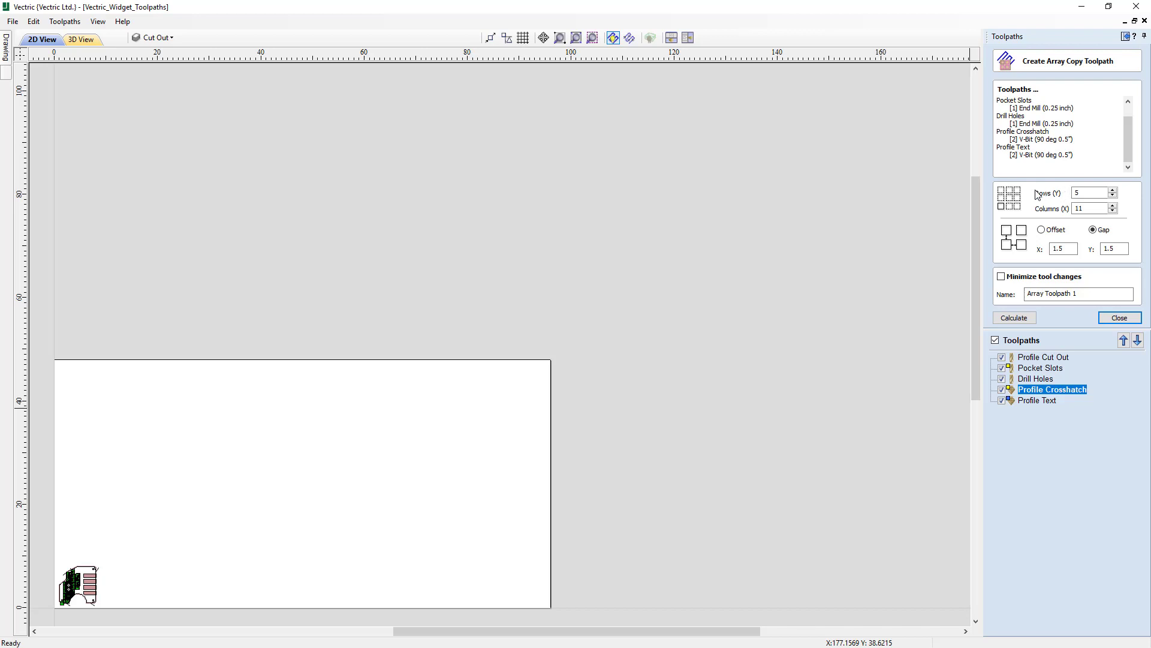
click(1042, 230)
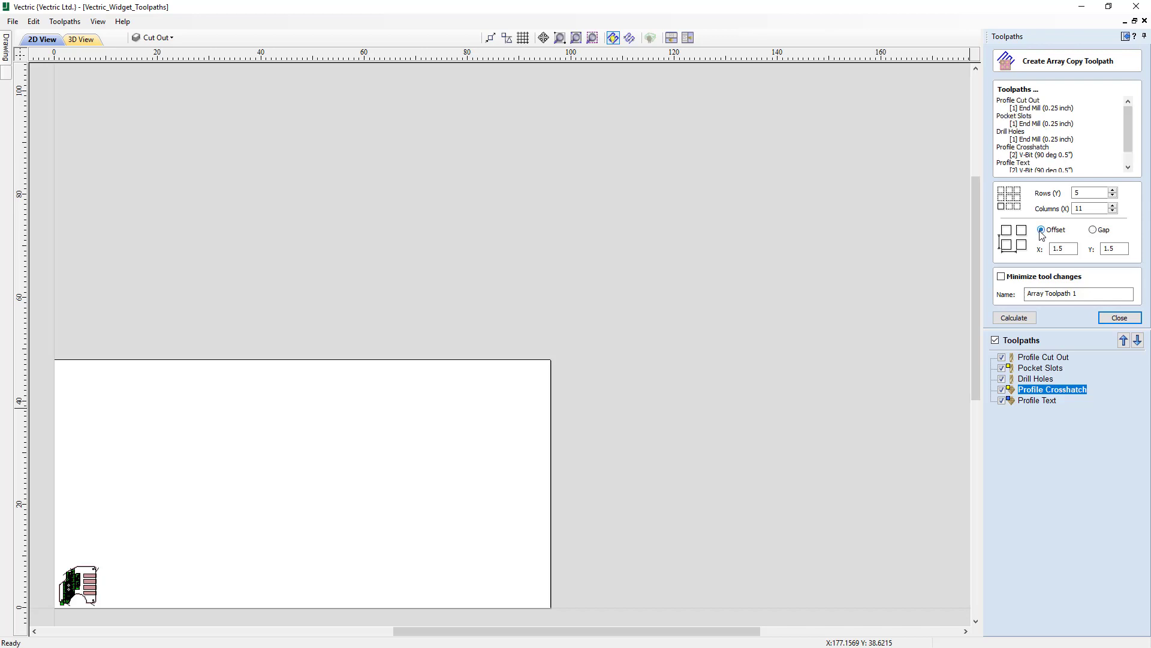
click(1094, 231)
click(1043, 231)
key(Tab)
click(1093, 231)
- Calculate the 5 by 11 array toolpath and check it in the 2D view
click(1030, 320)
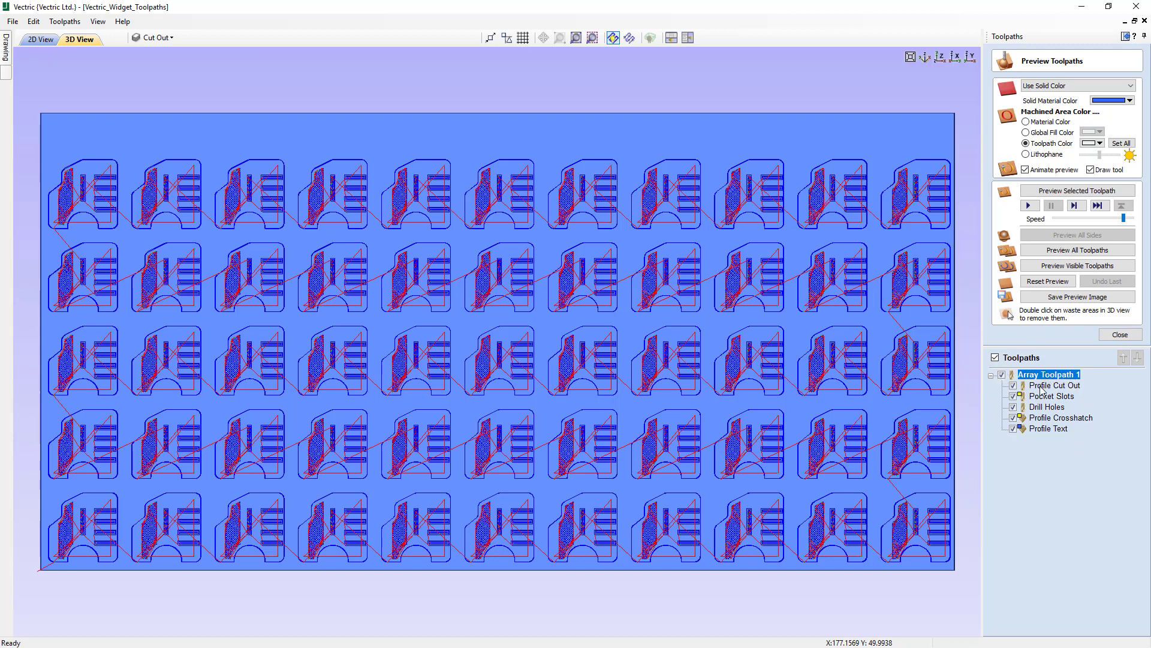
mouse_move(1041, 389)
click(41, 41)
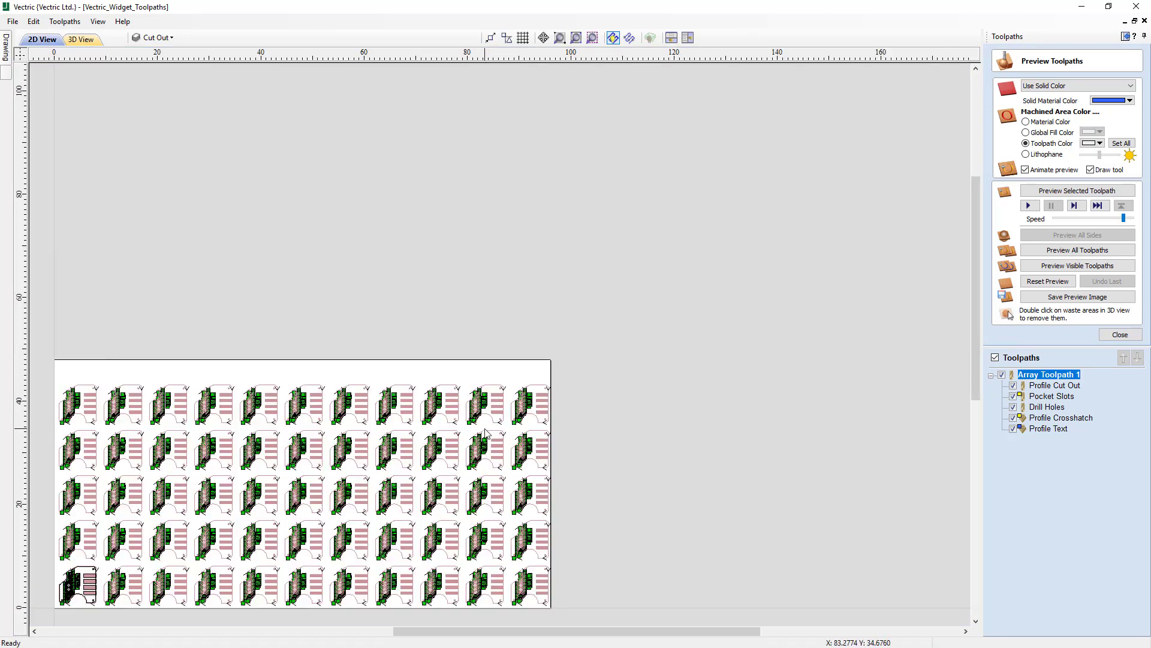
click(996, 358)
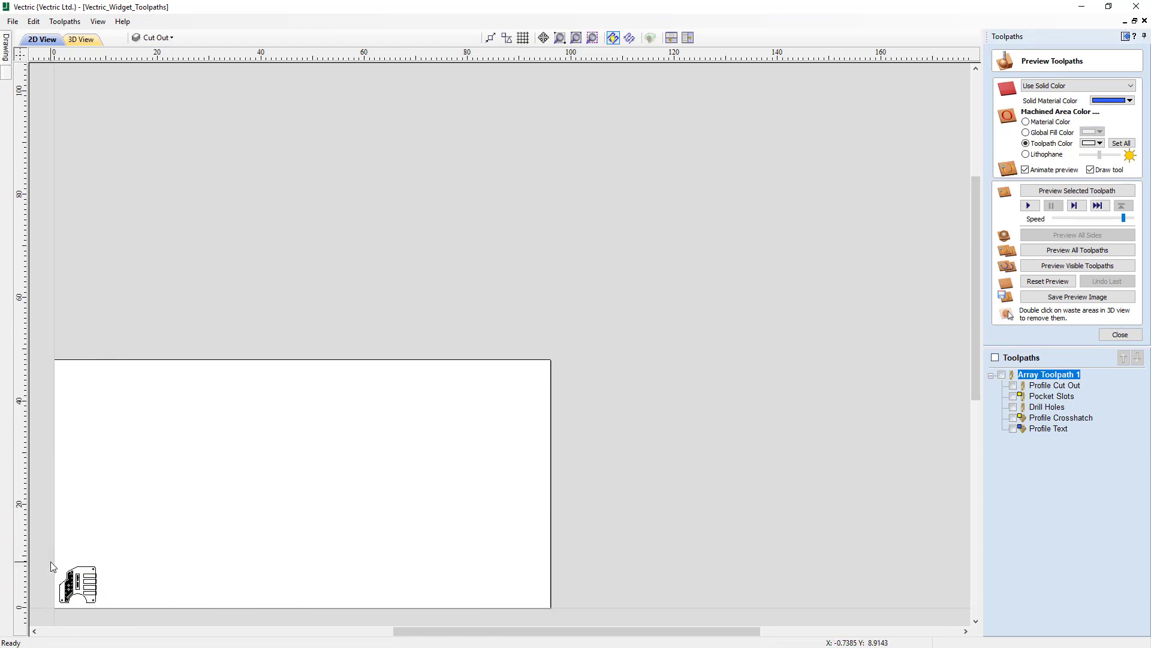
click(995, 357)
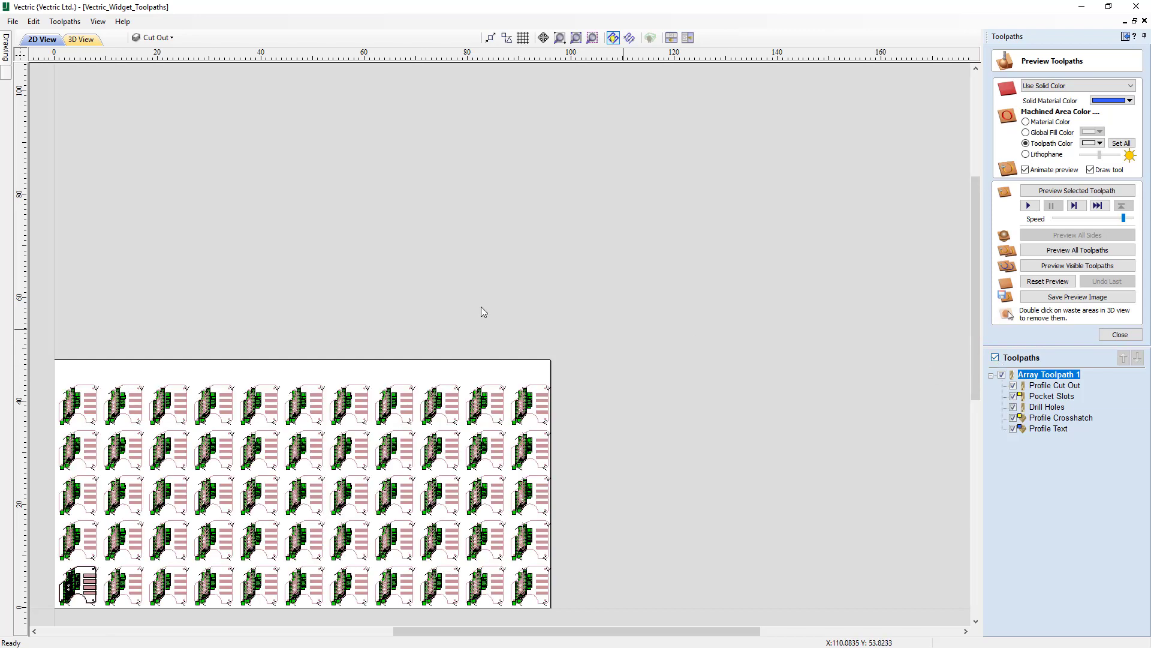
- Preview the array toolpath cutting in 3D at maximum speed, then close the preview
click(92, 41)
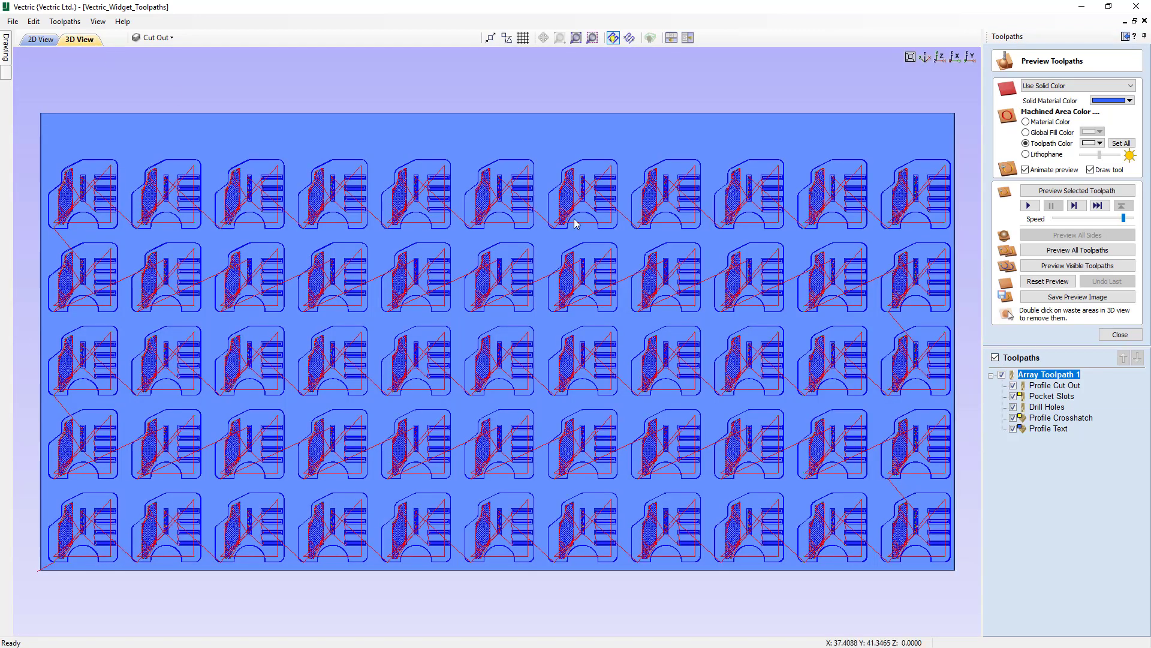
click(1081, 191)
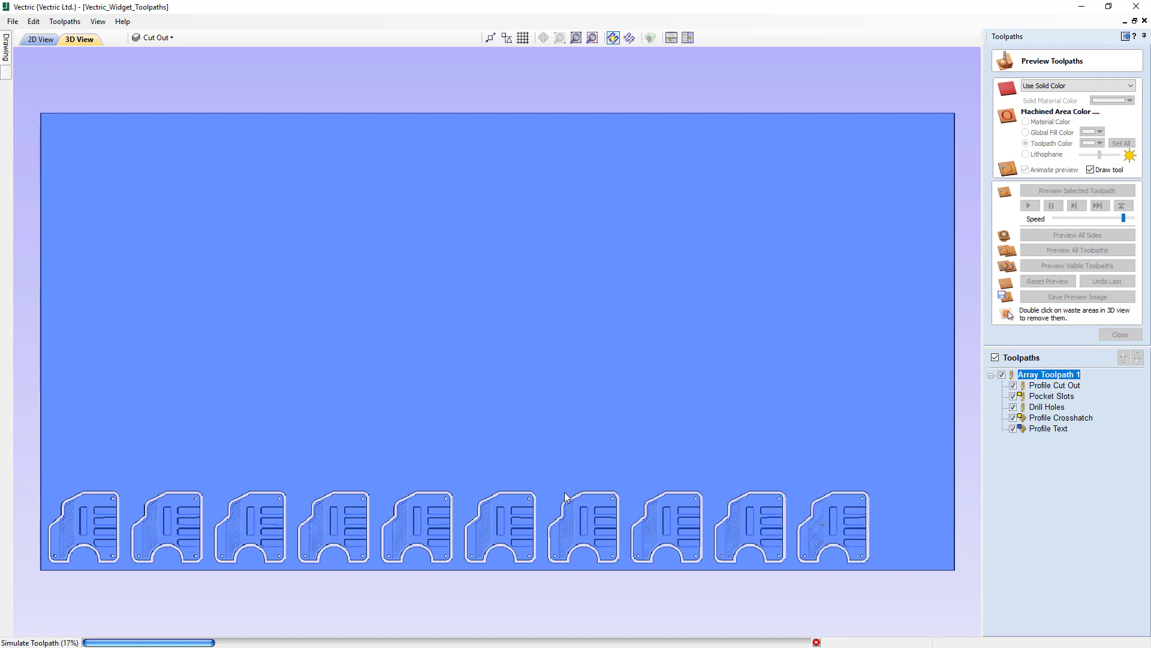
click(1133, 218)
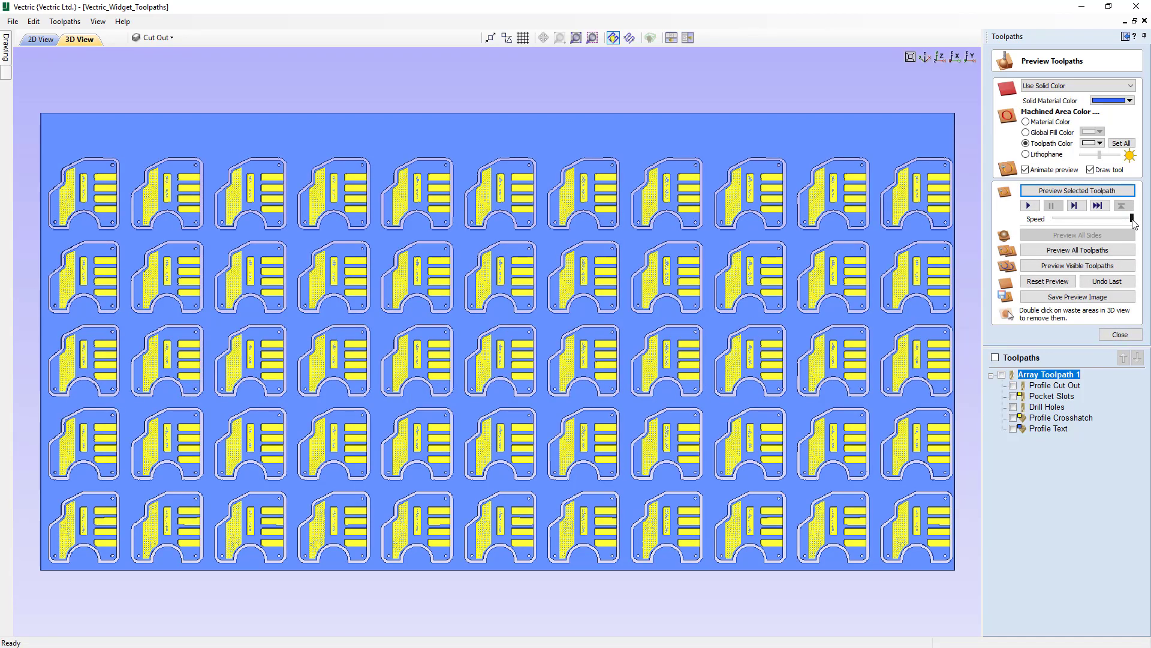
click(1119, 338)
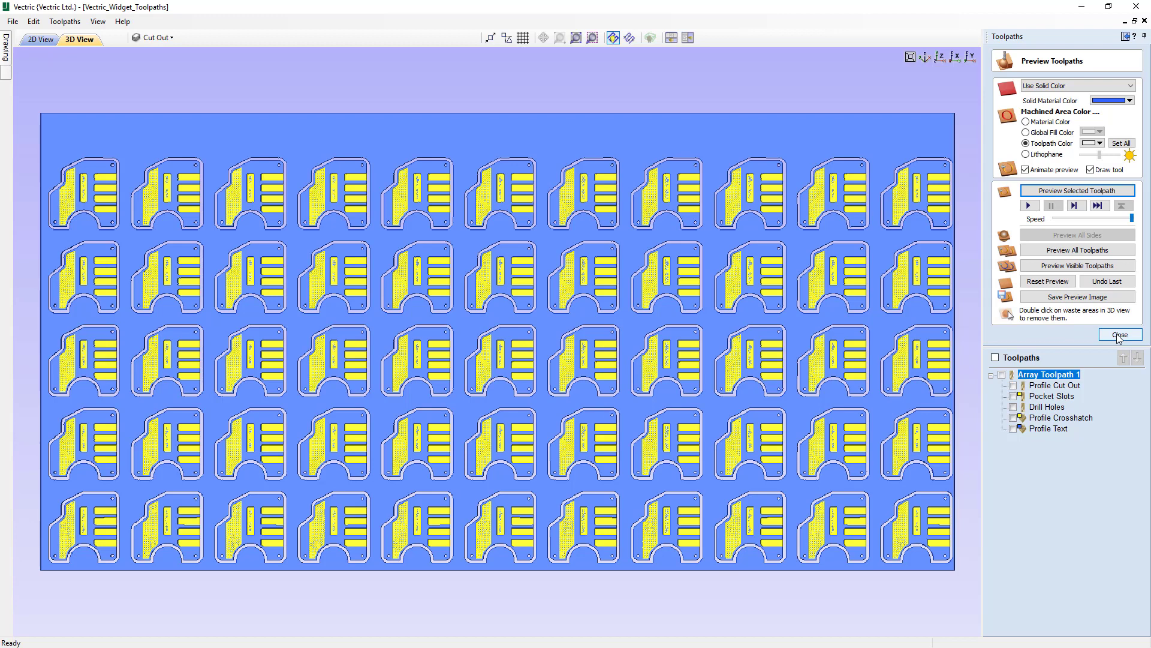
- Recalculate Array Toolpath 1 with all toolpaths visible and Minimize tool changes on
click(1119, 337)
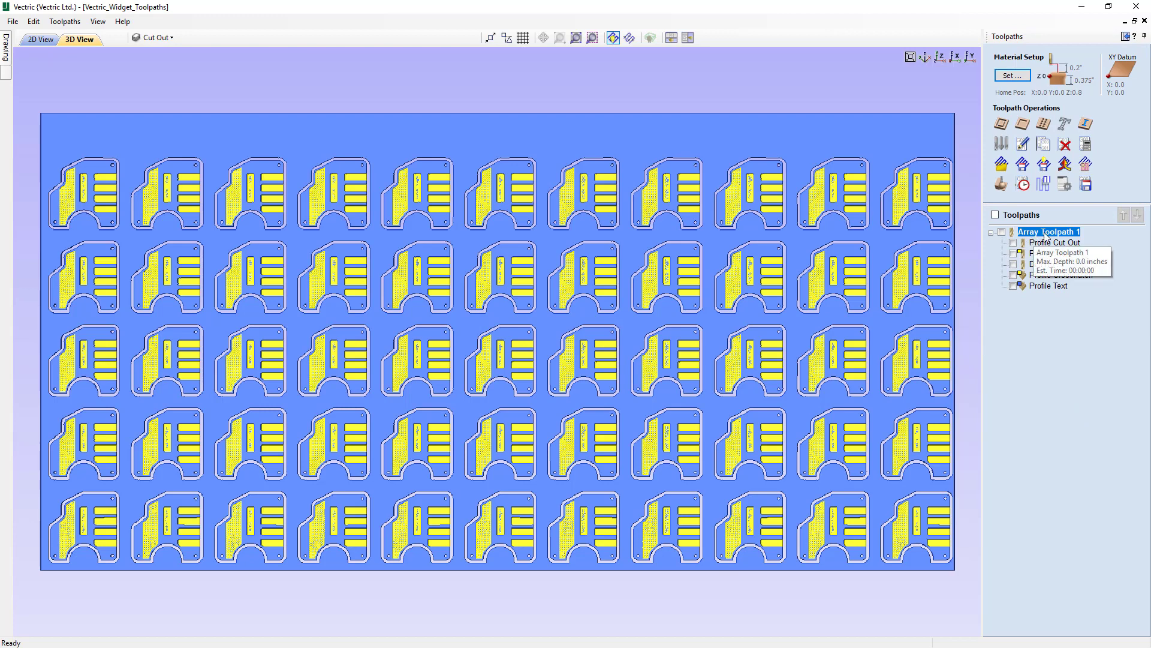
double_click(1049, 238)
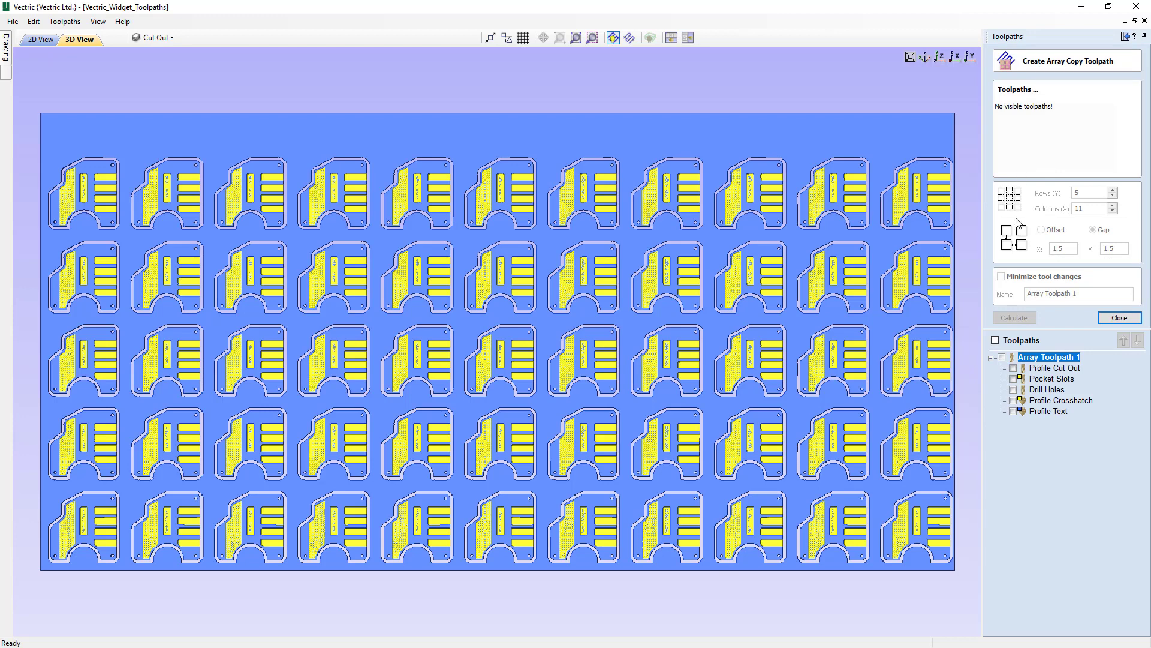
click(1002, 358)
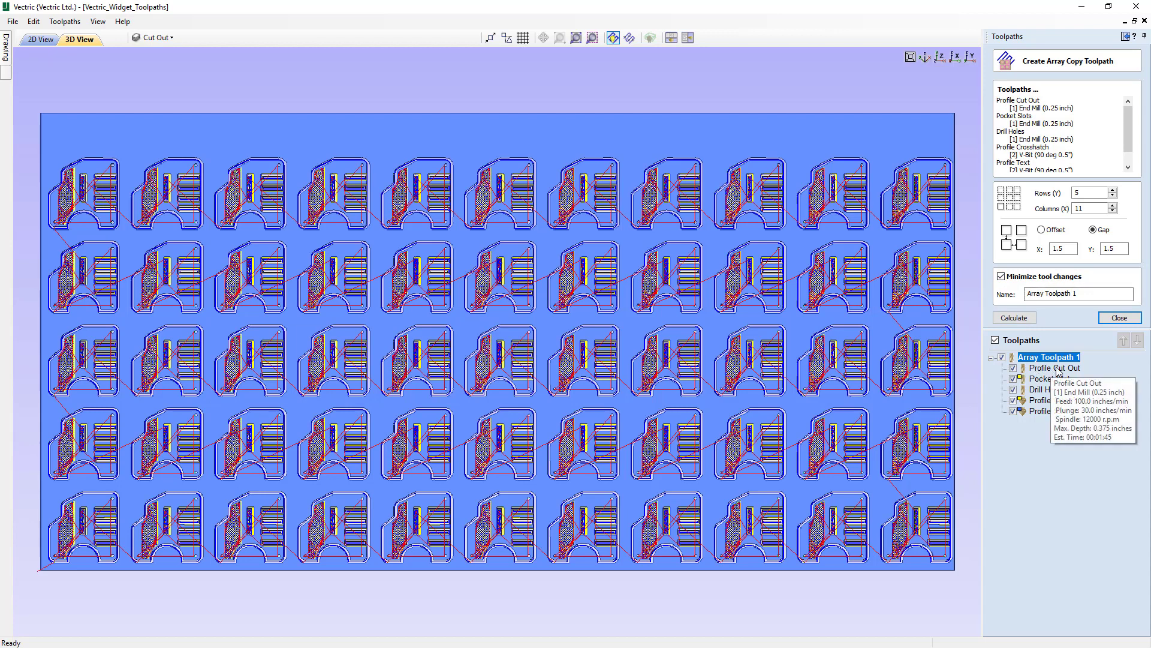
mouse_move(1021, 386)
mouse_move(1061, 391)
mouse_move(1022, 407)
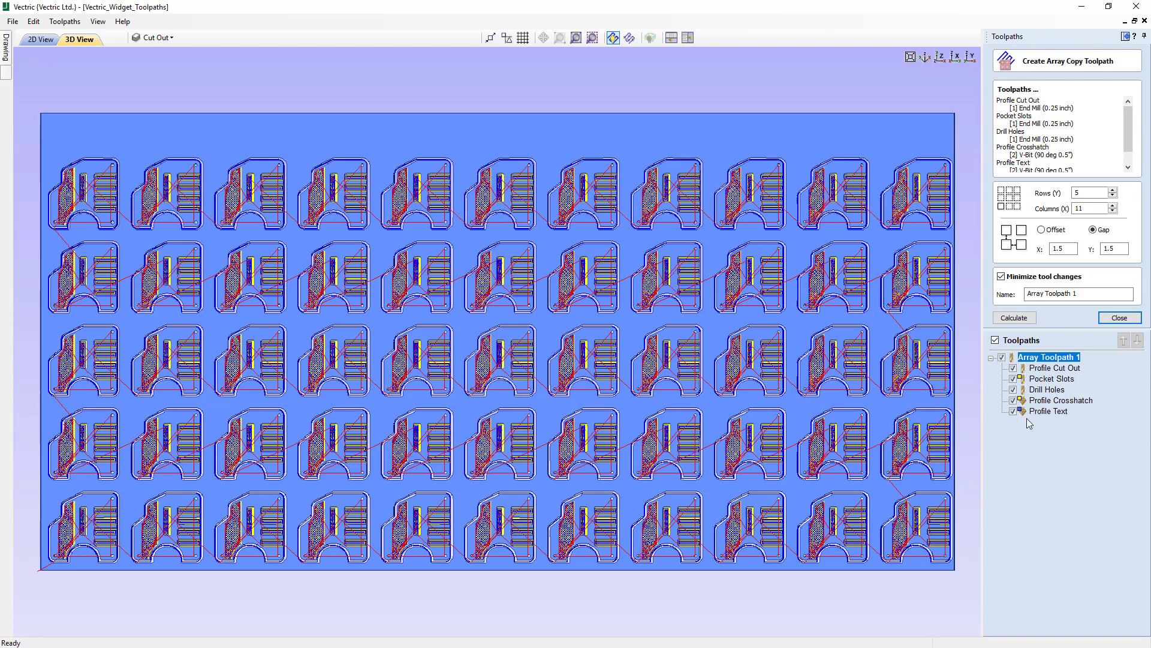
click(1013, 318)
- Reset and re-simulate all toolpaths at maximum speed, showing all 55 widgets cut
click(1048, 281)
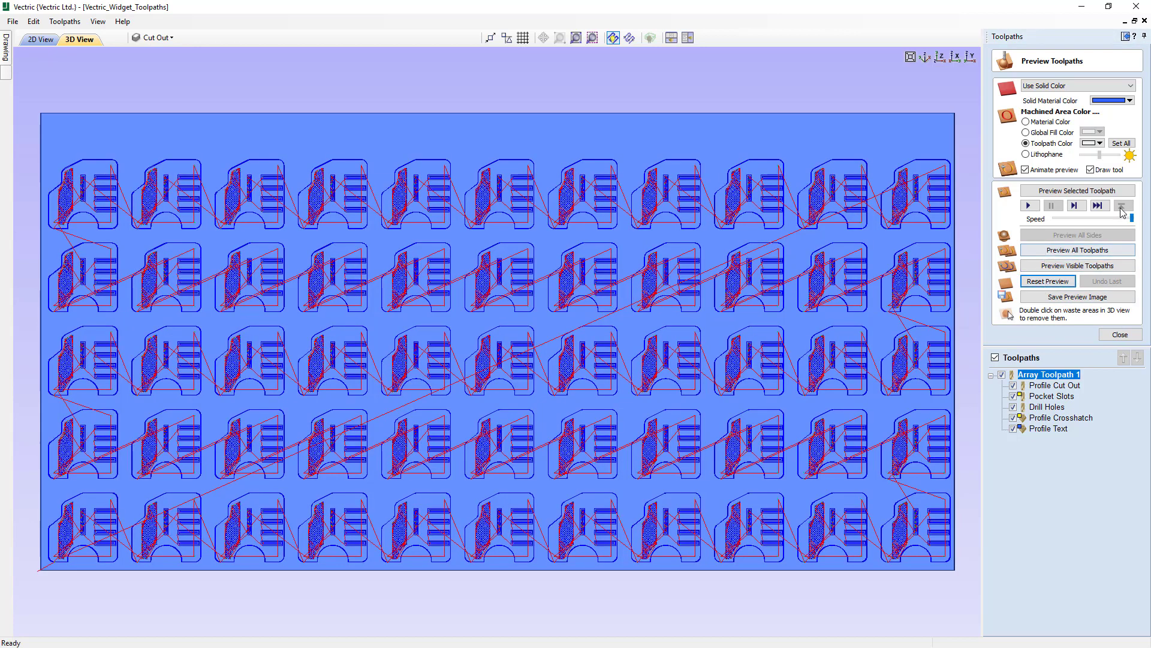
drag(1132, 218, 1126, 221)
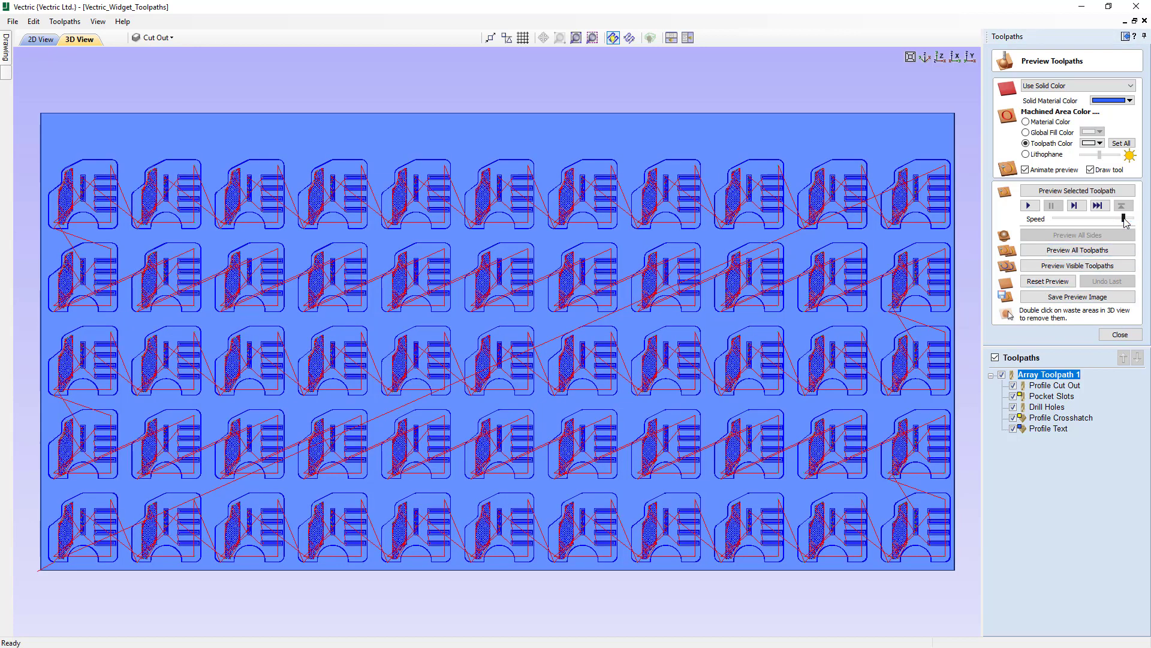
click(1066, 253)
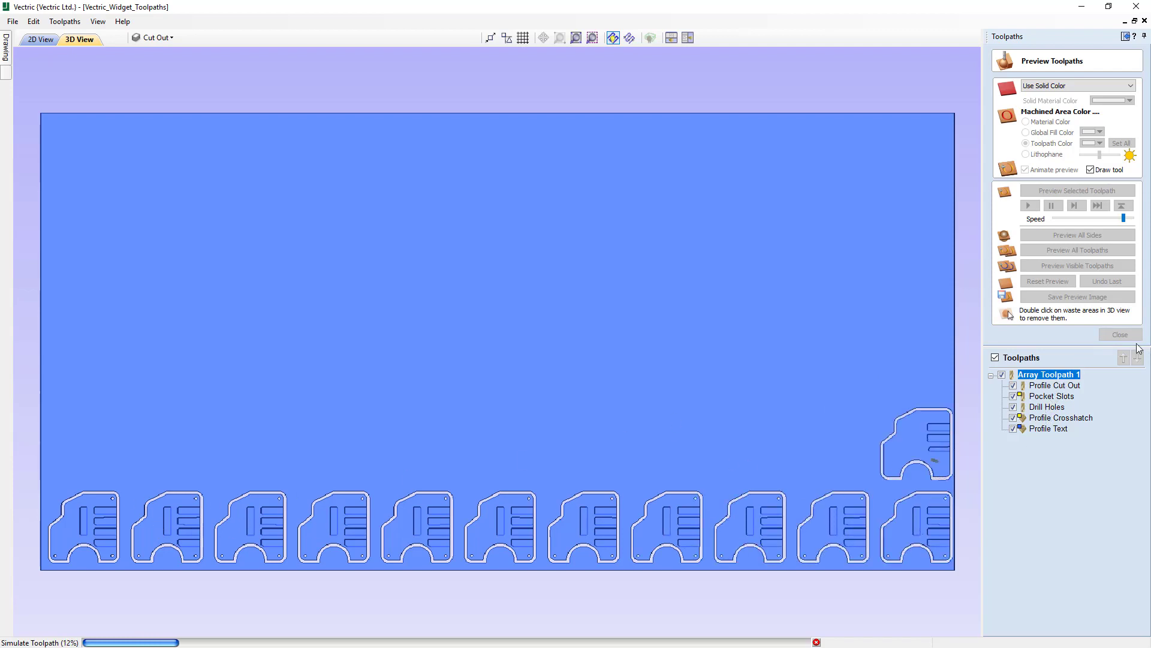
drag(1123, 218, 1133, 218)
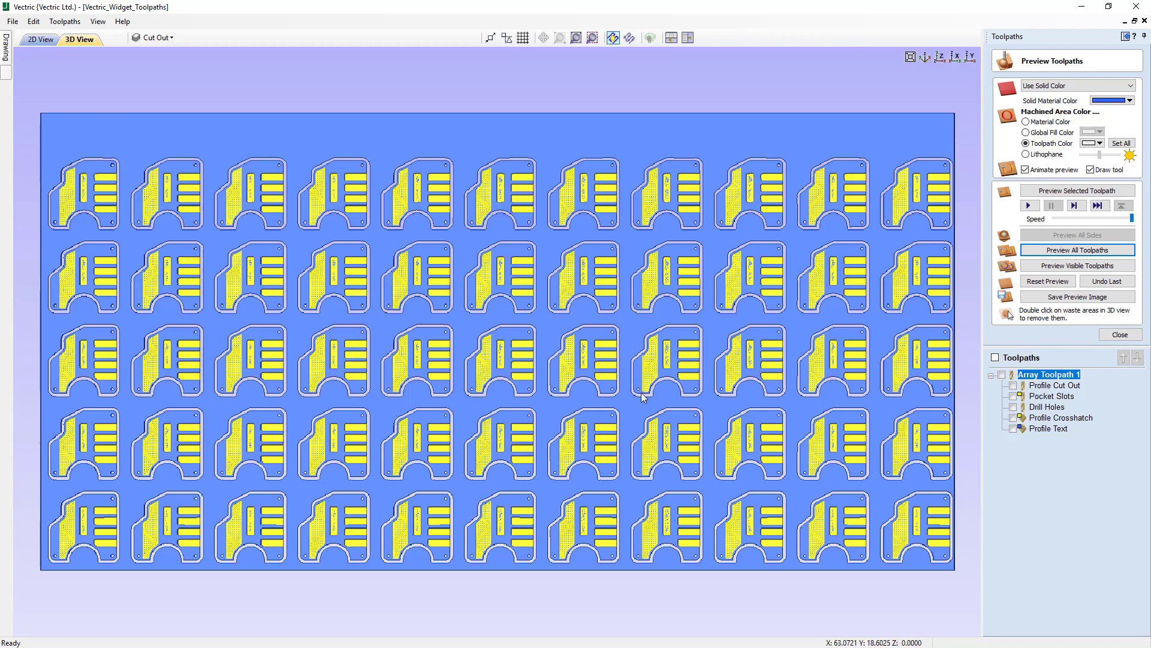
click(1120, 335)
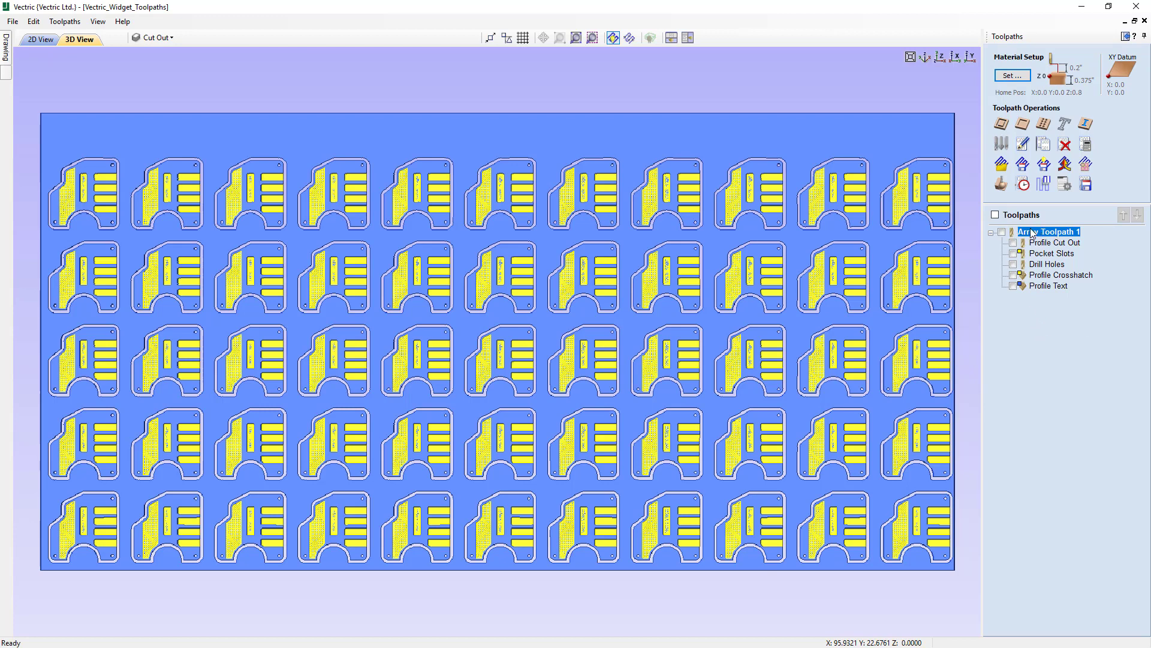
- Change Profile Cut Out's cut depth to 0.376 inch and recalculate, accepting the cut-through warning
click(995, 214)
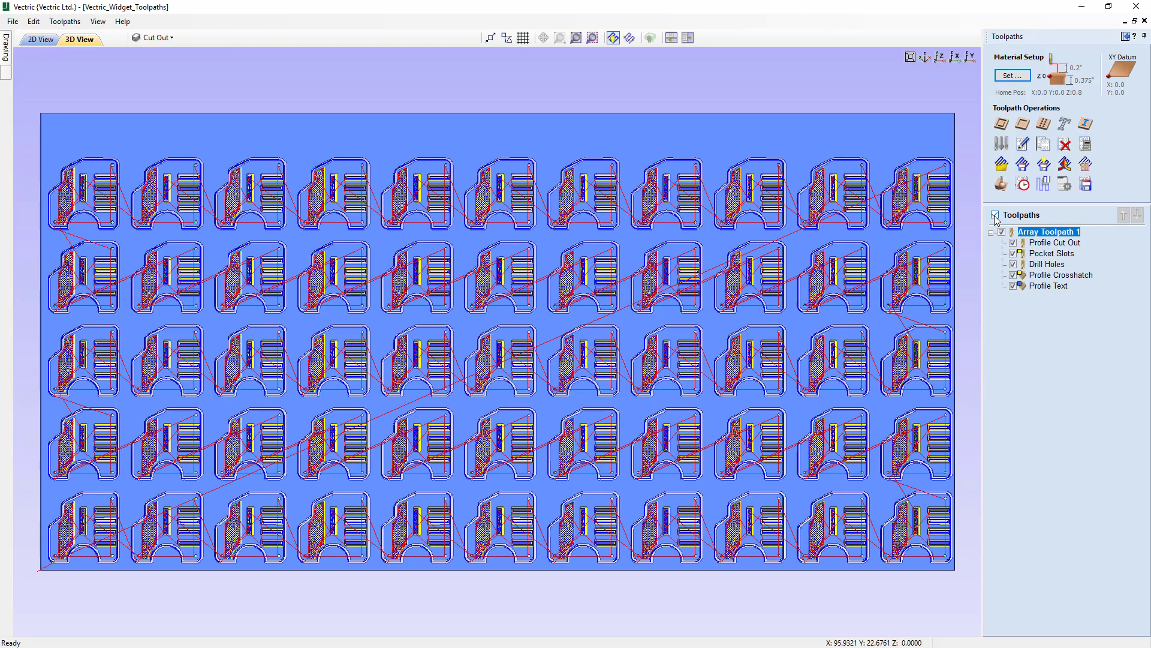
double_click(1040, 243)
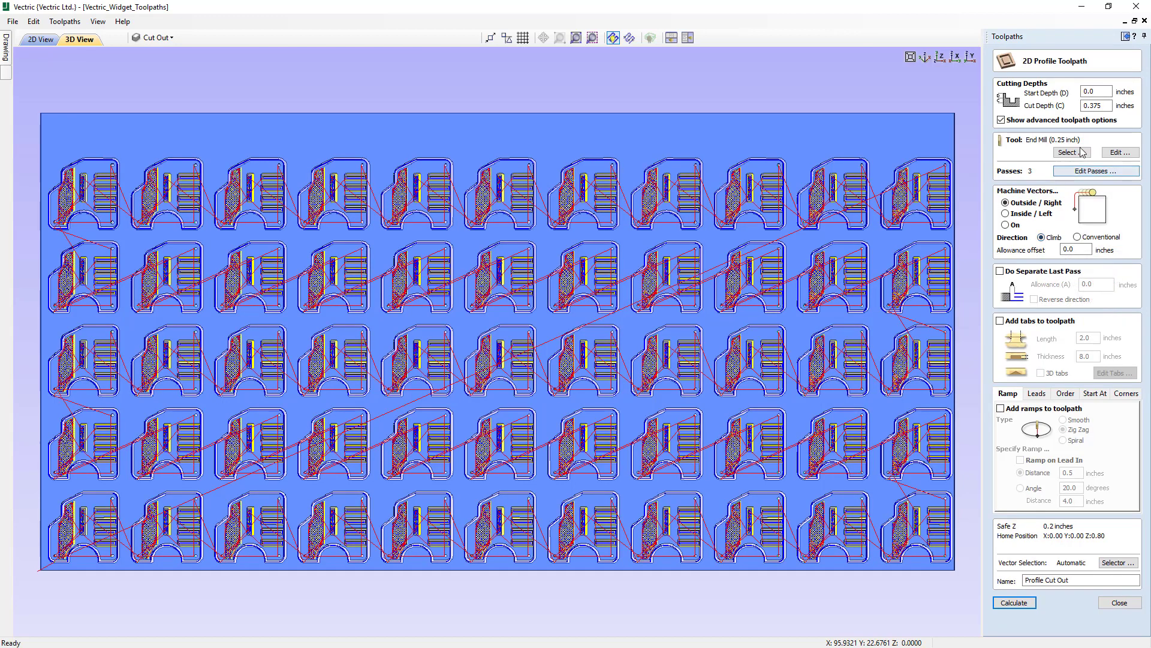
click(1102, 105)
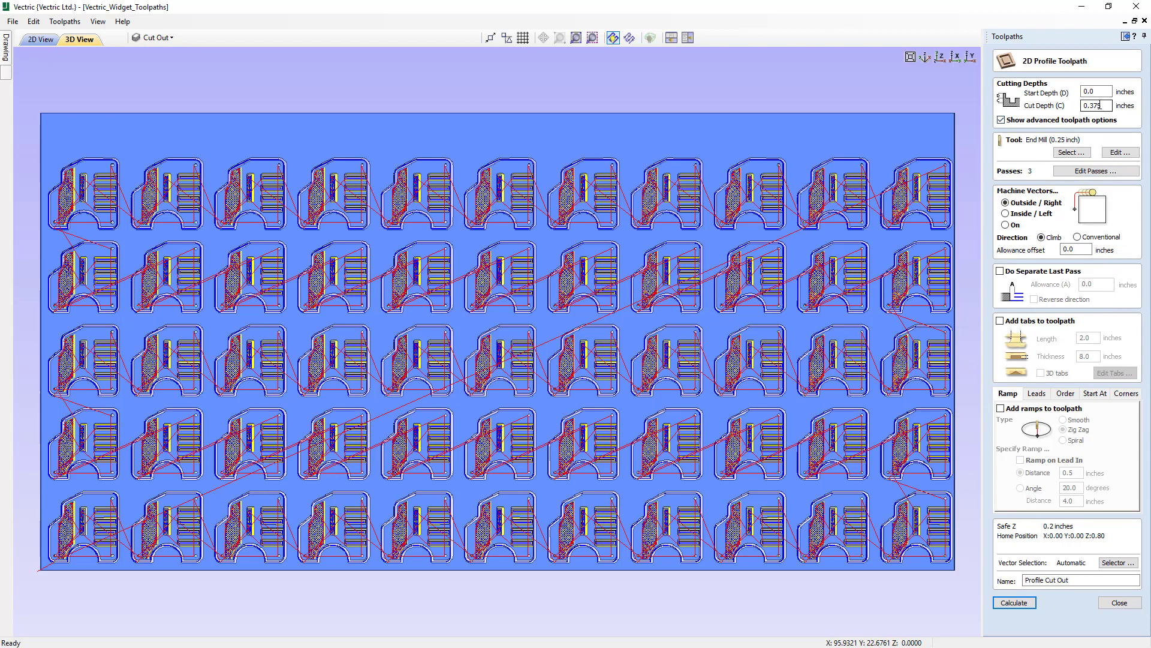
drag(1100, 106, 1111, 108)
click(1014, 602)
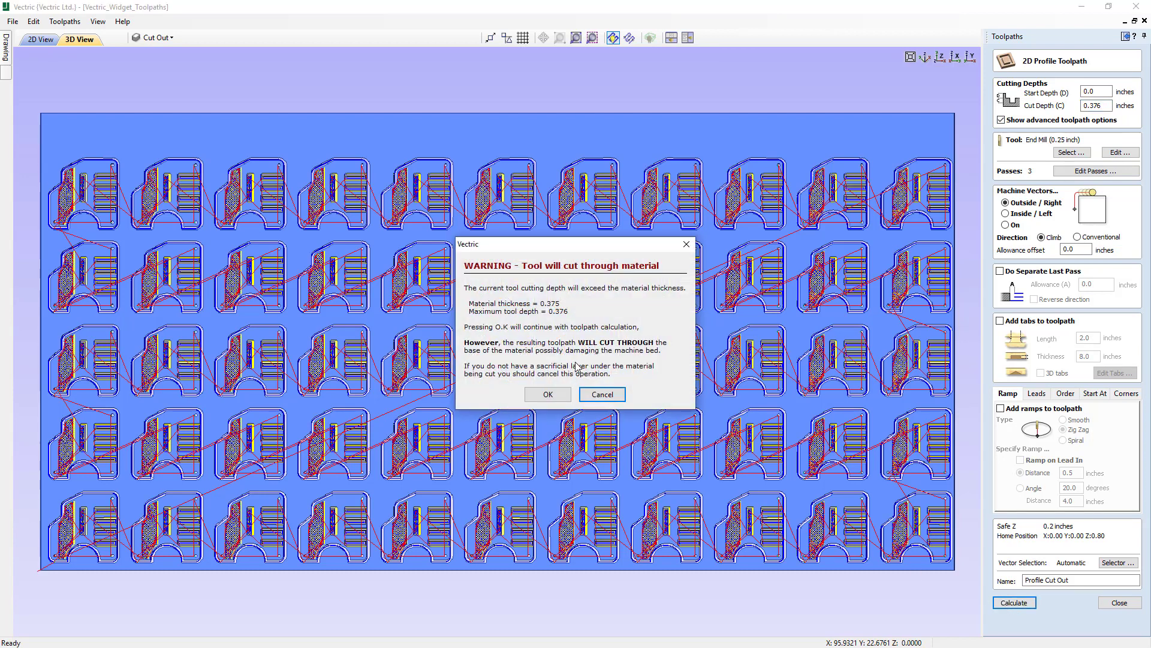
click(549, 393)
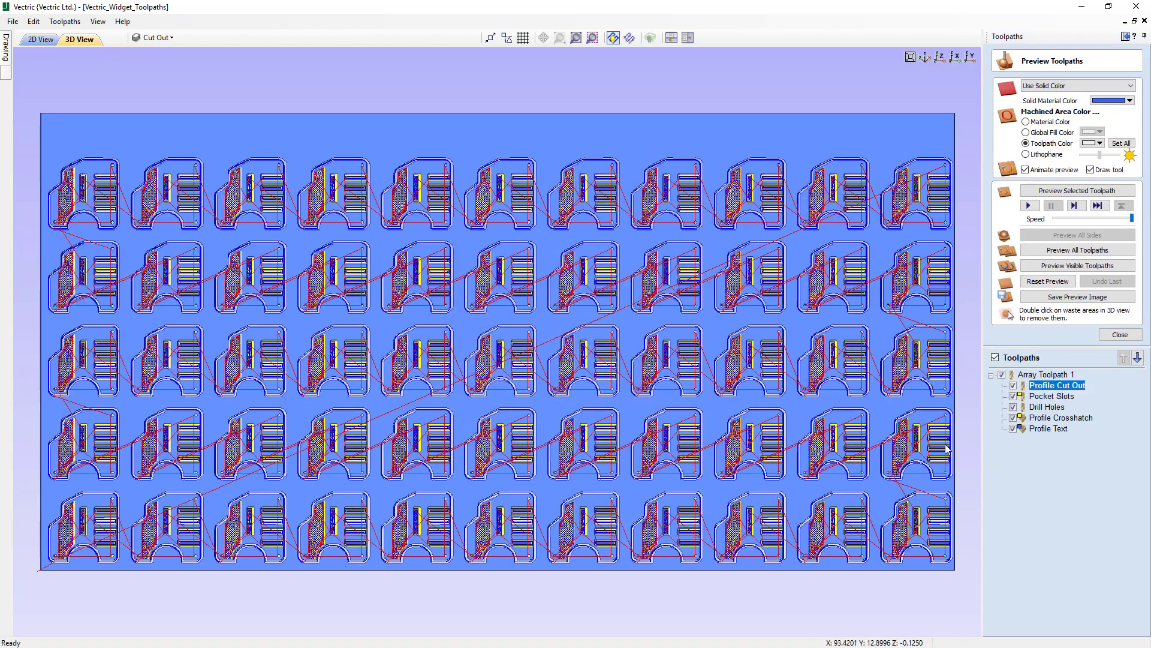
- Reset the preview, re-simulate the visible toolpaths, and close the preview
click(1056, 283)
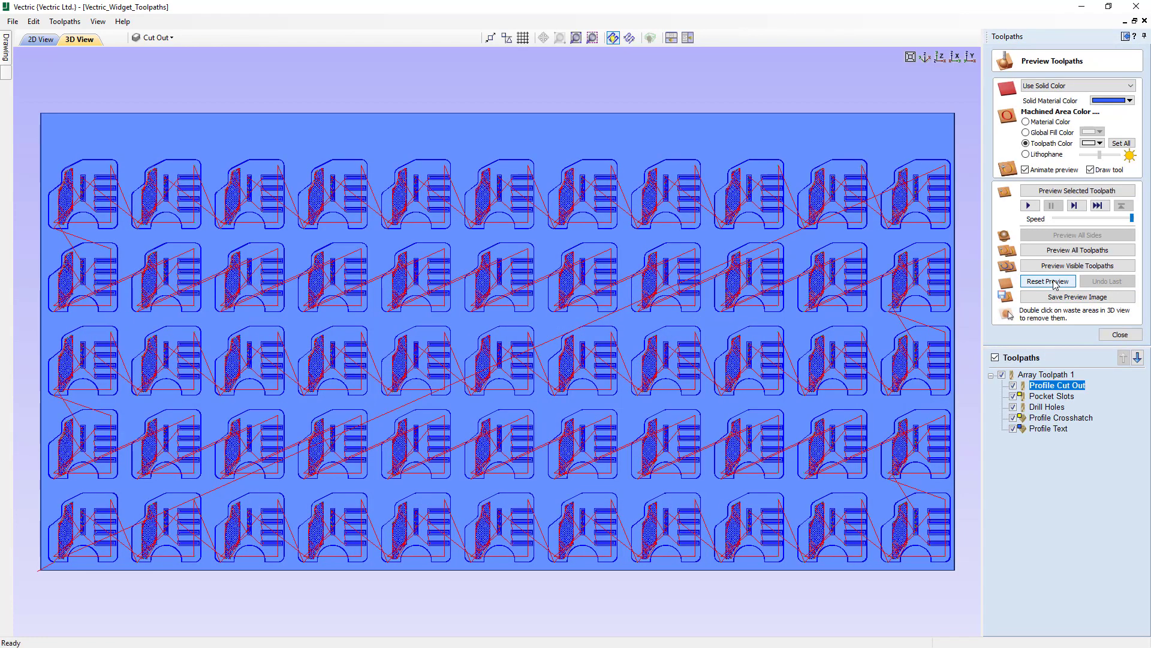
click(1055, 270)
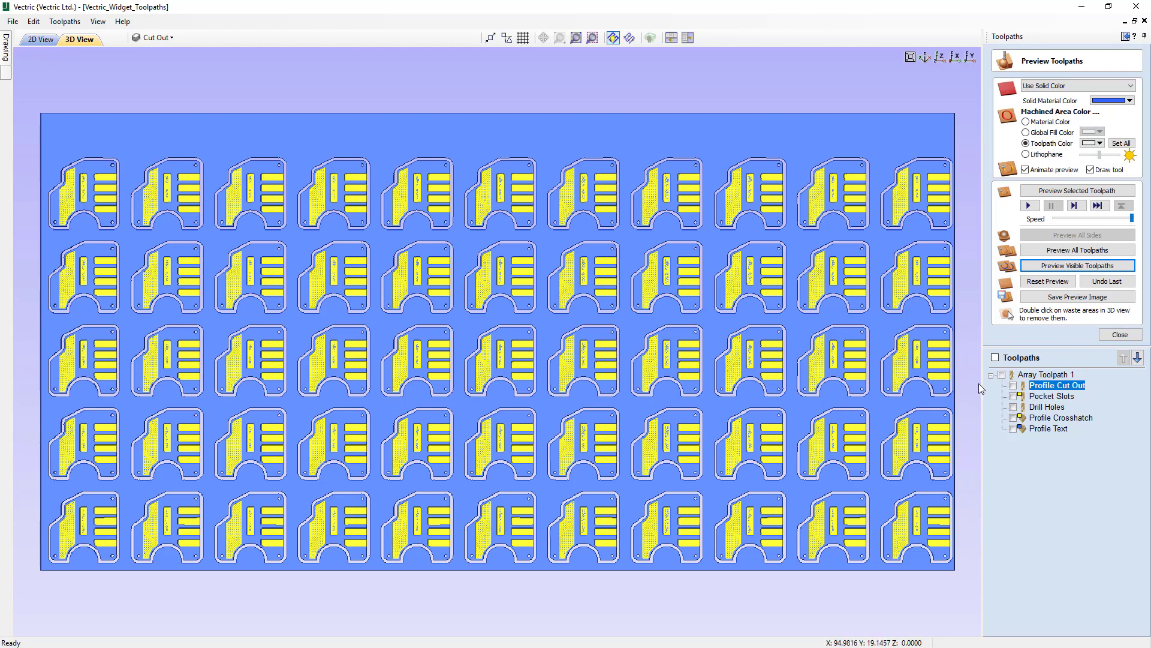
click(1121, 336)
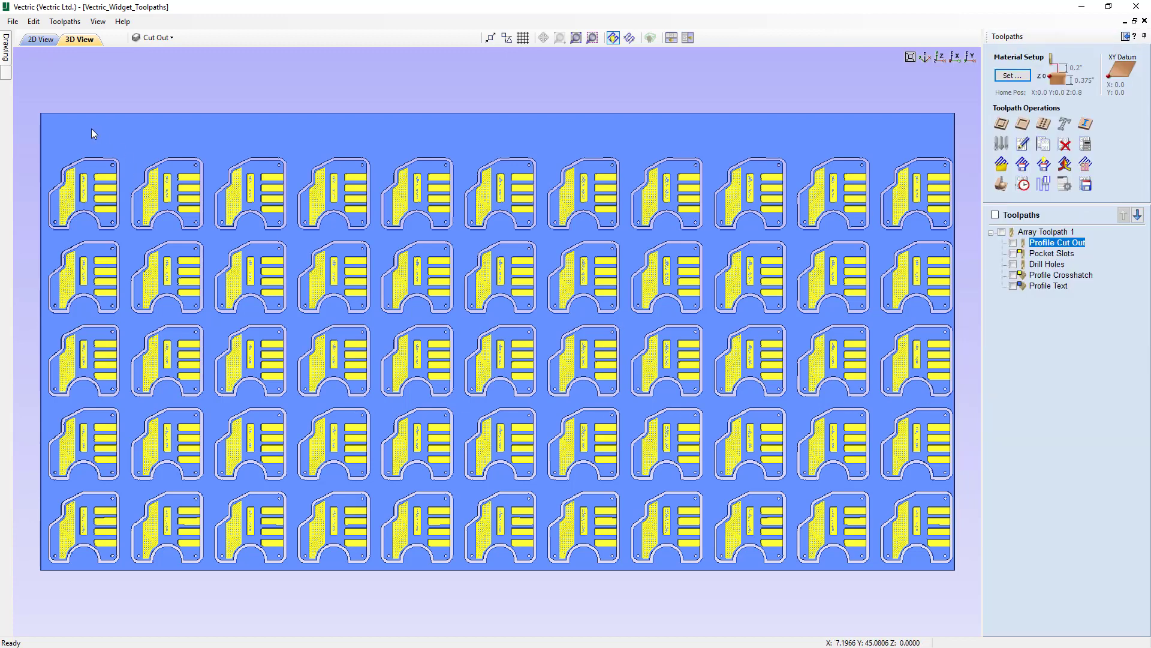
- Return to the 2D View and zoom and pan around the drawing
click(42, 41)
scroll(84, 612, up, 4)
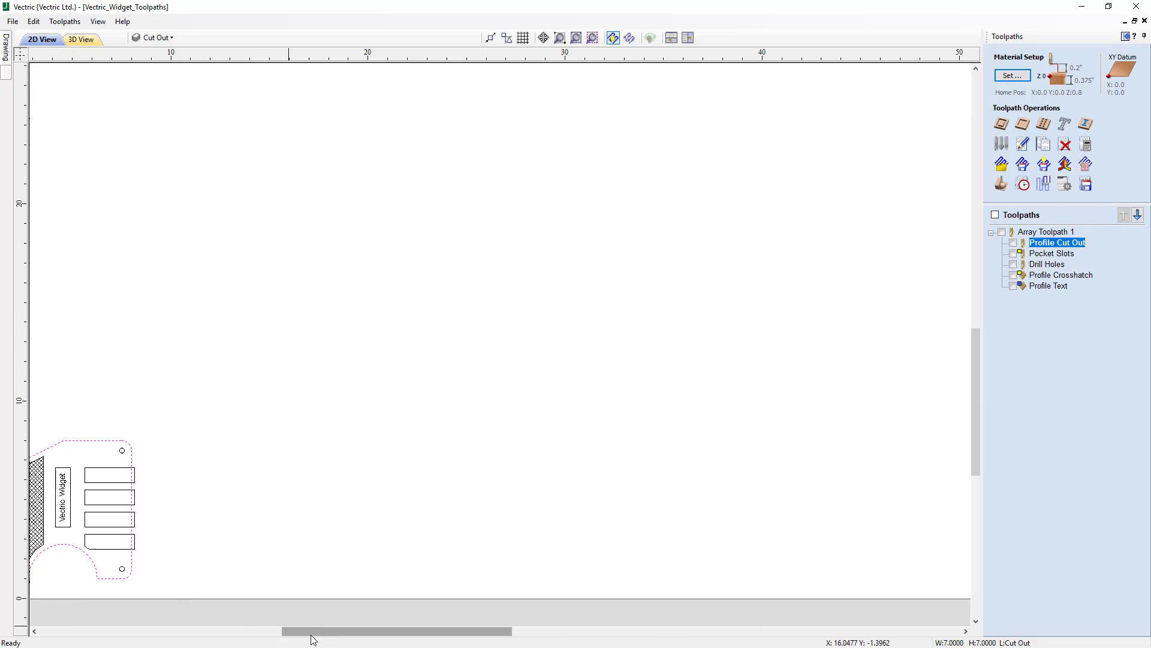
drag(322, 632, 263, 633)
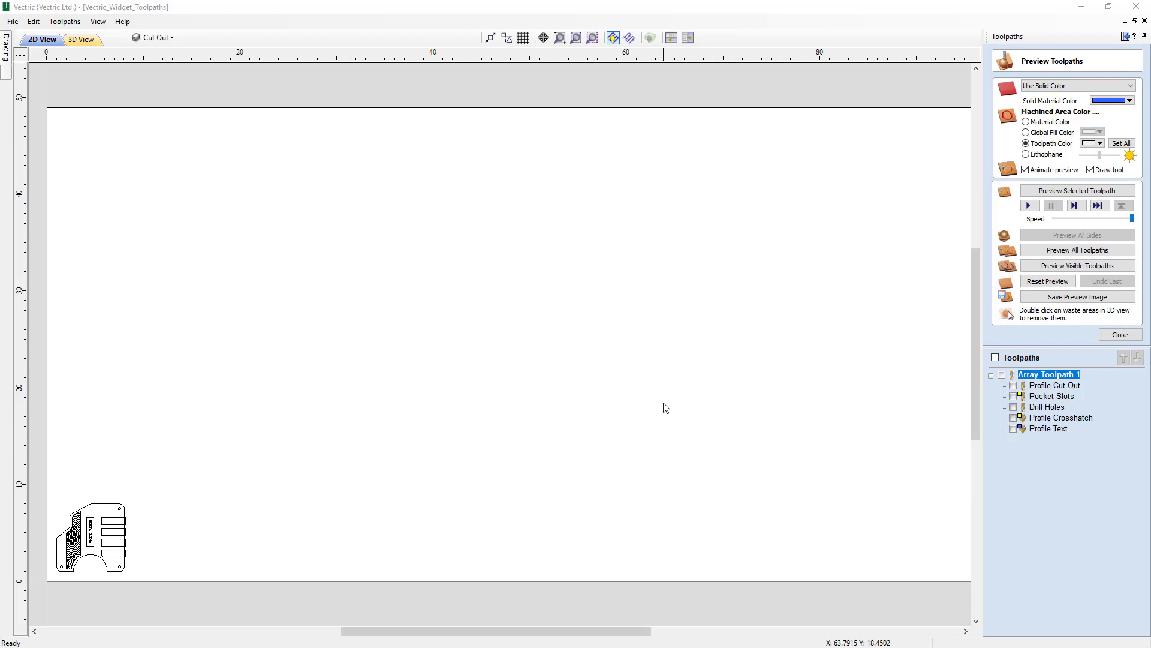
click(1119, 336)
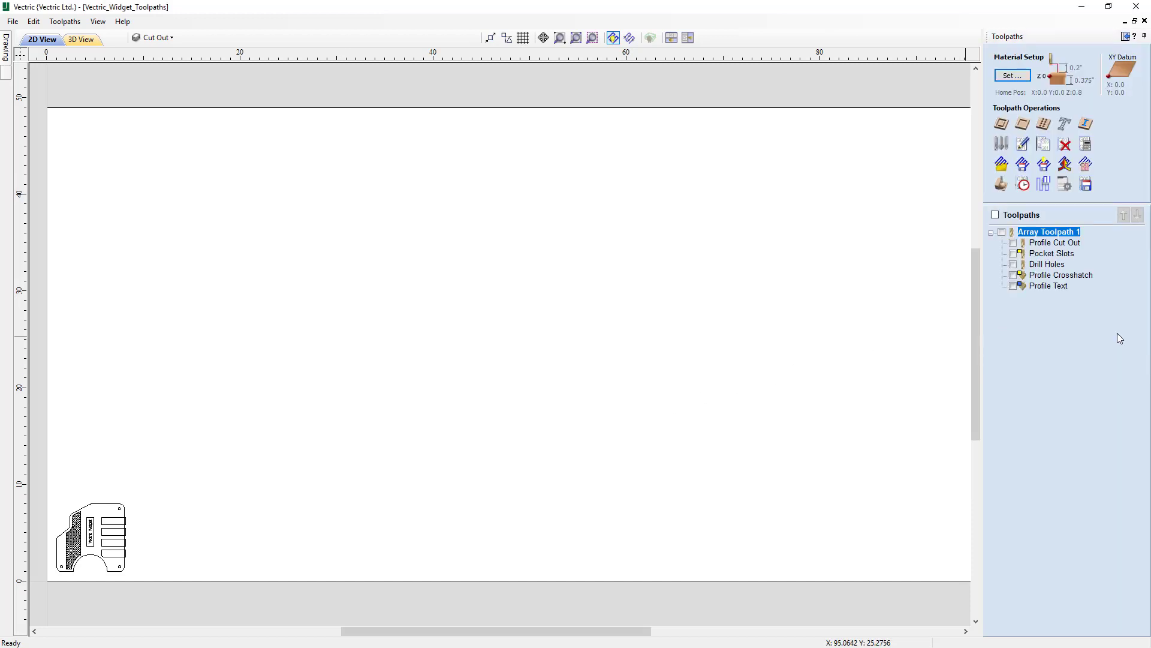
- Make all Array Toolpath 1 toolpaths visible in Save Toolpaths, then cancel saving and close
click(1086, 185)
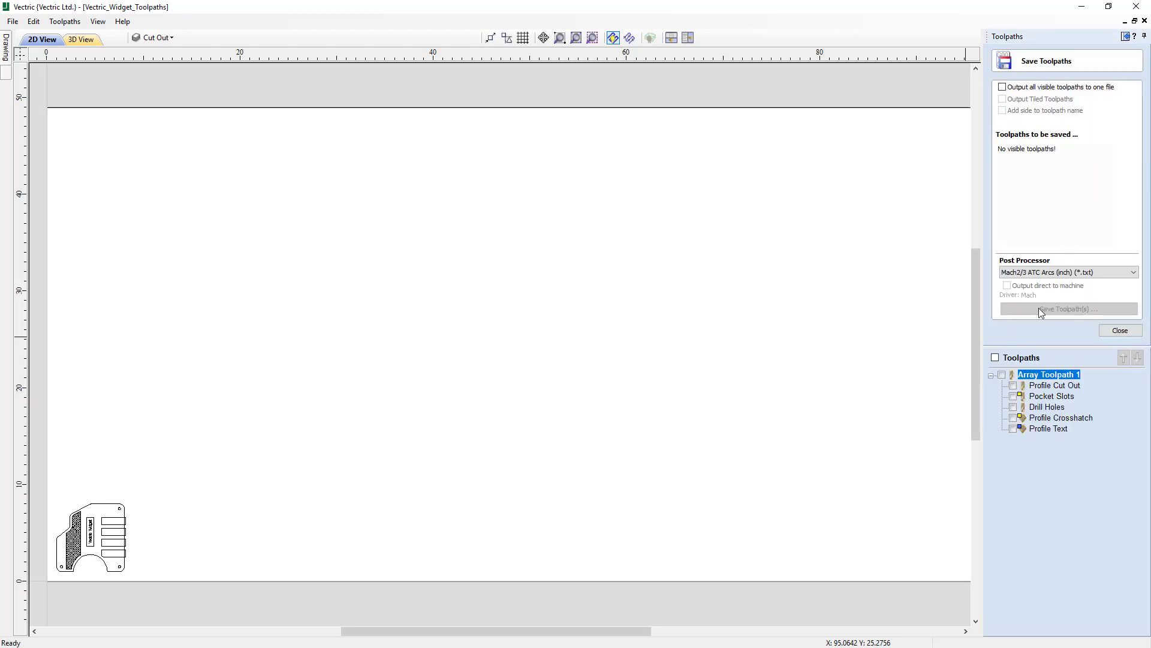
click(996, 359)
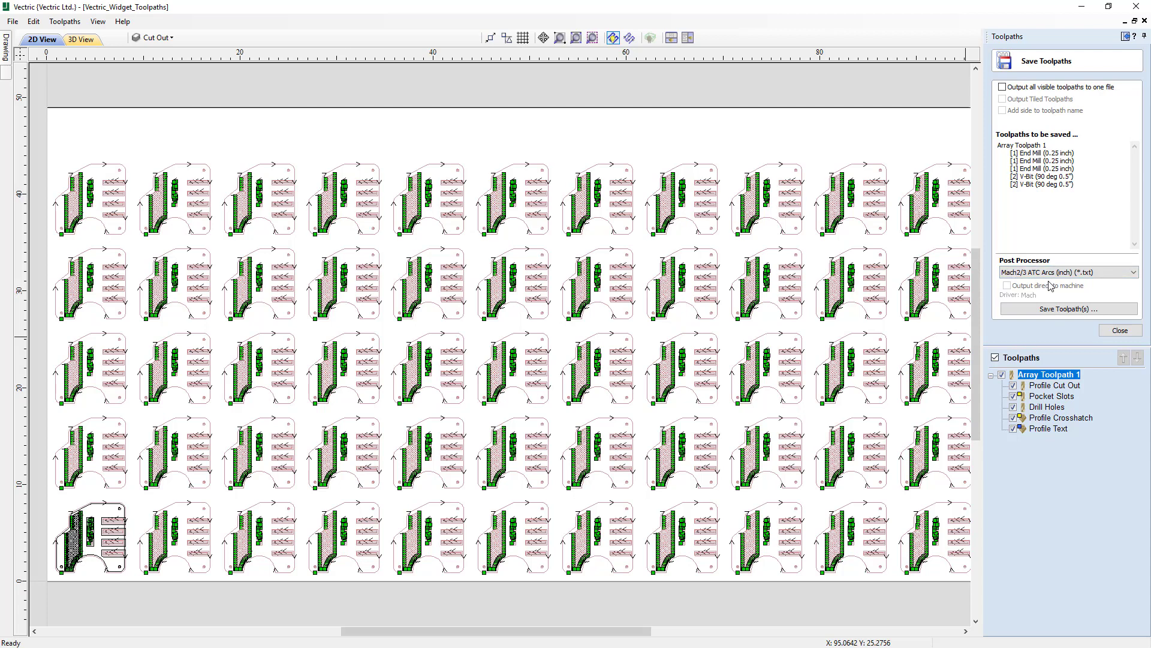
click(1055, 310)
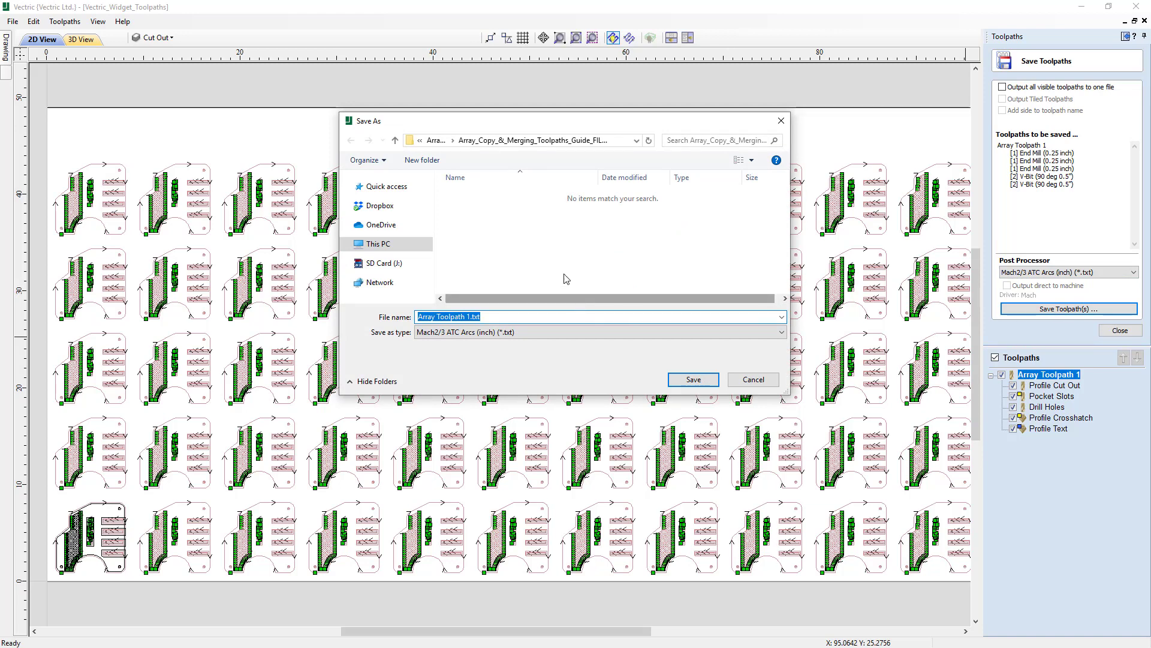
click(759, 386)
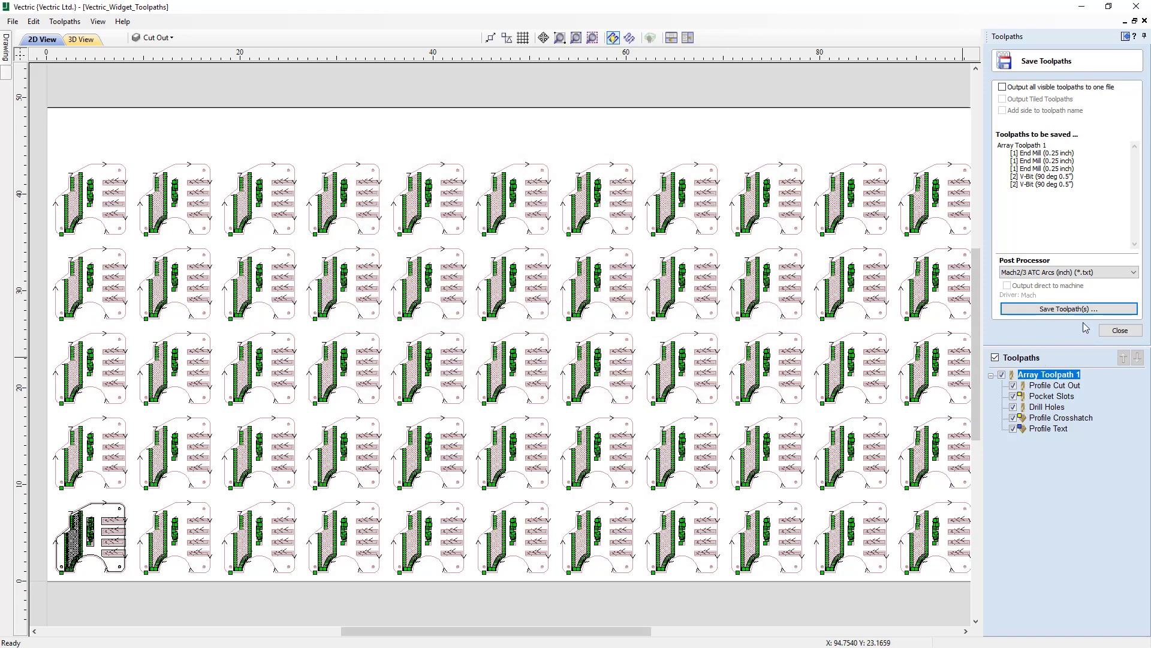
click(1120, 330)
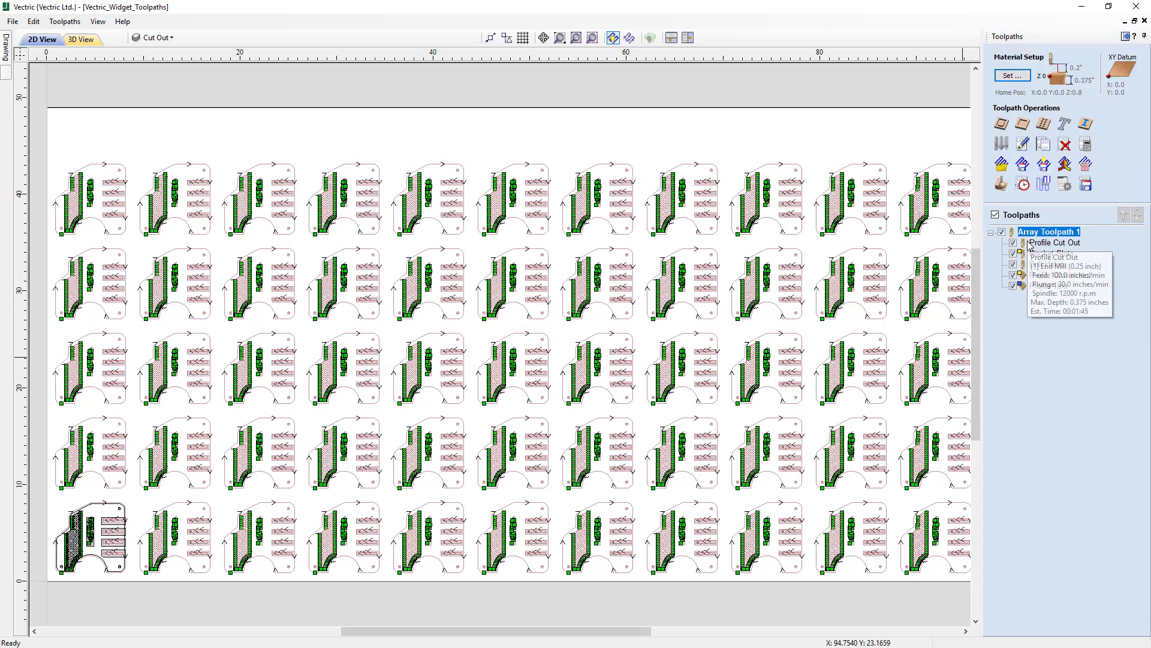
- Delete Array Toolpath 1 with Delete This, keeping its five sub-toolpaths
mouse_move(1033, 238)
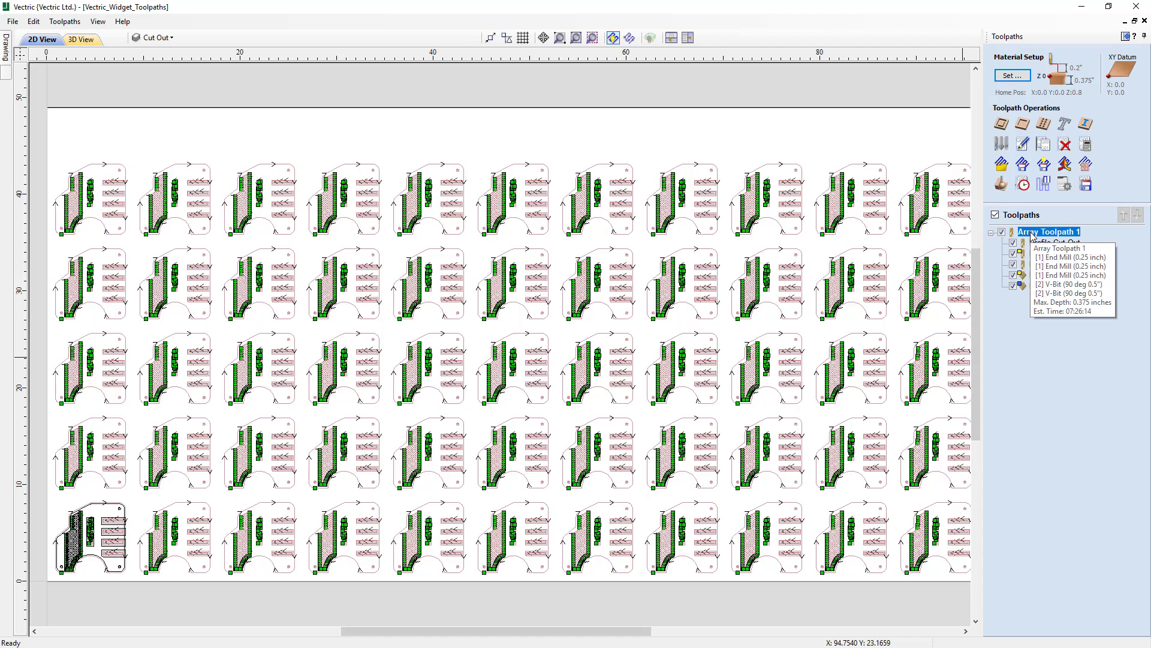
right_click(1032, 237)
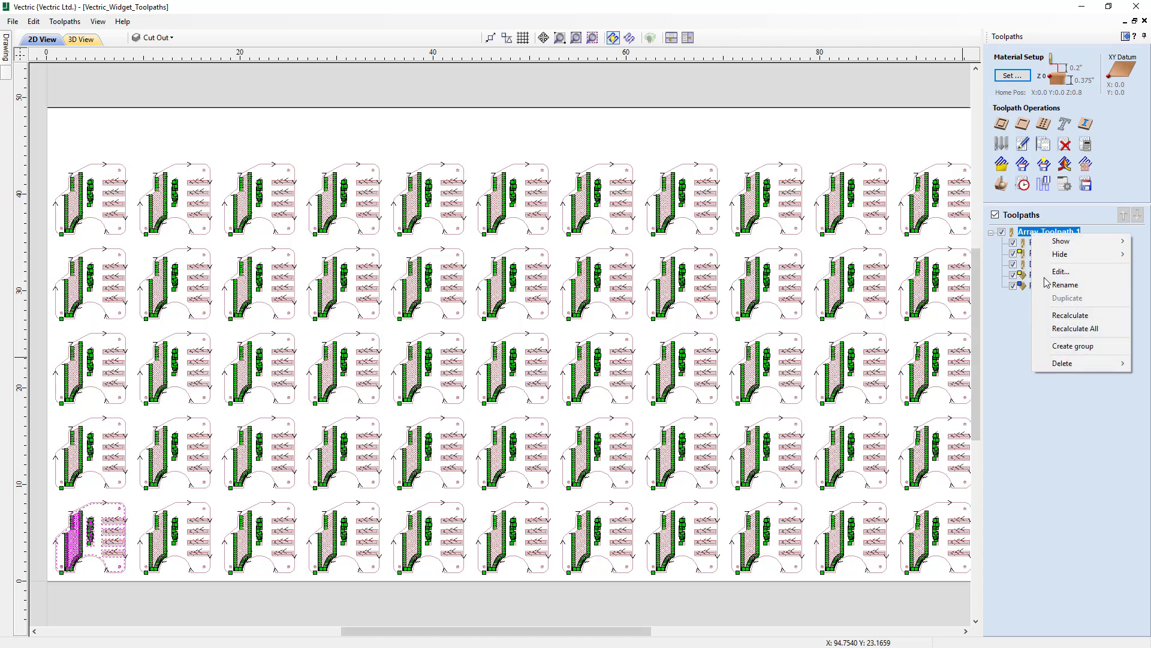
mouse_move(1061, 363)
click(1009, 366)
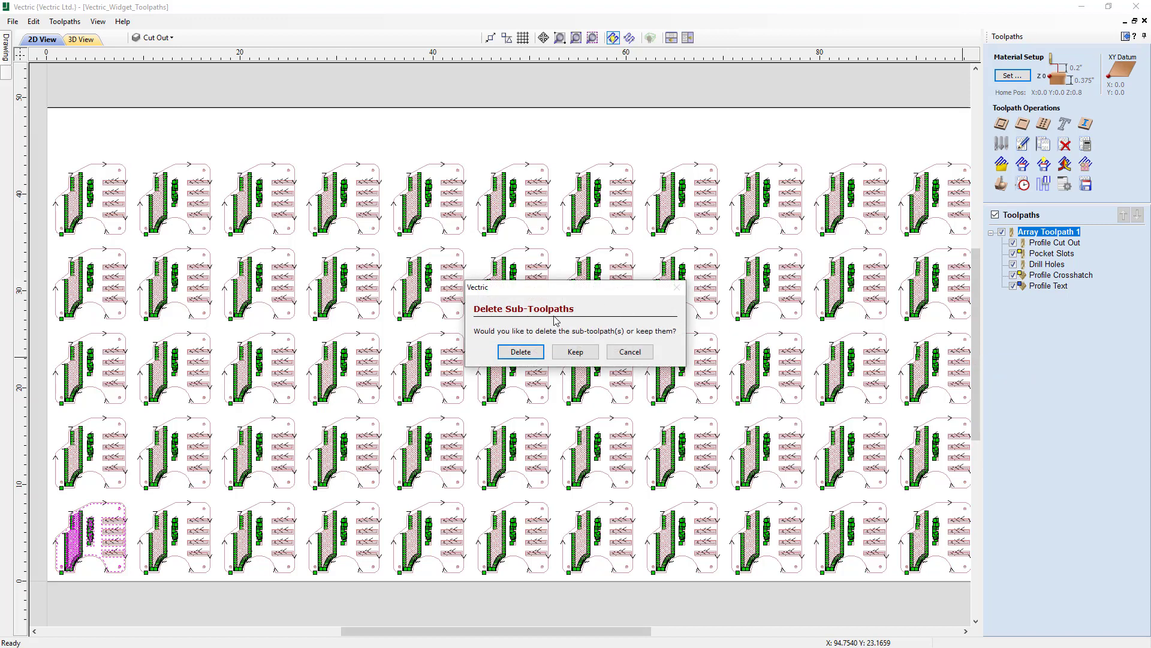
click(576, 353)
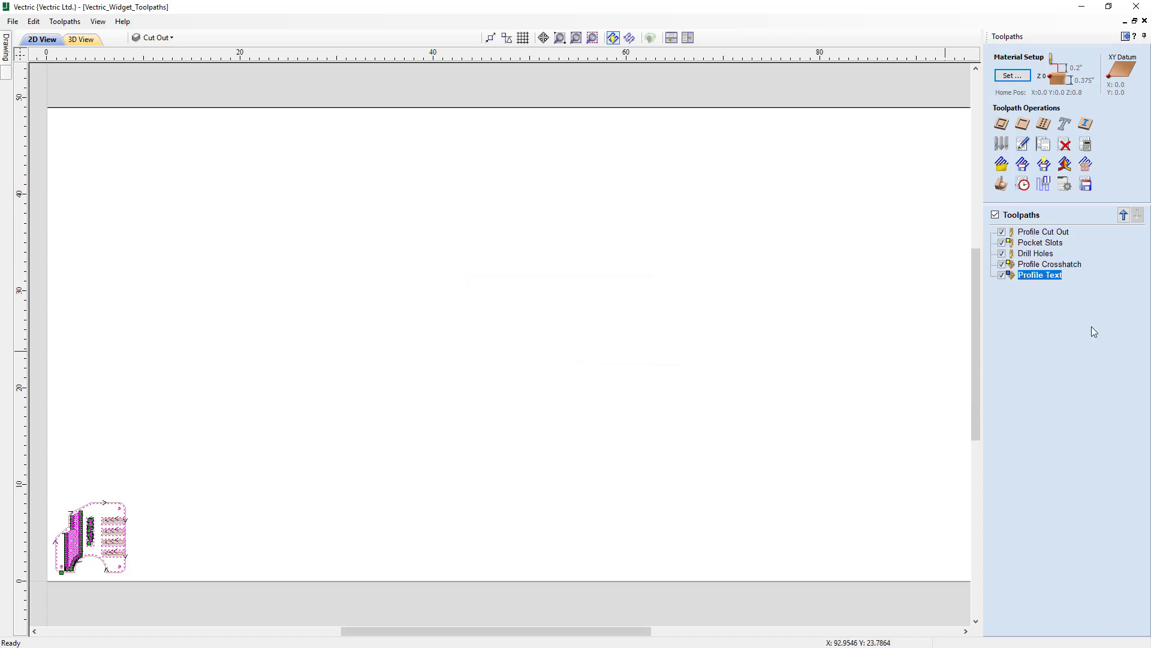
- Start opening a different file from the File menu
mouse_move(1032, 229)
click(13, 22)
click(36, 48)
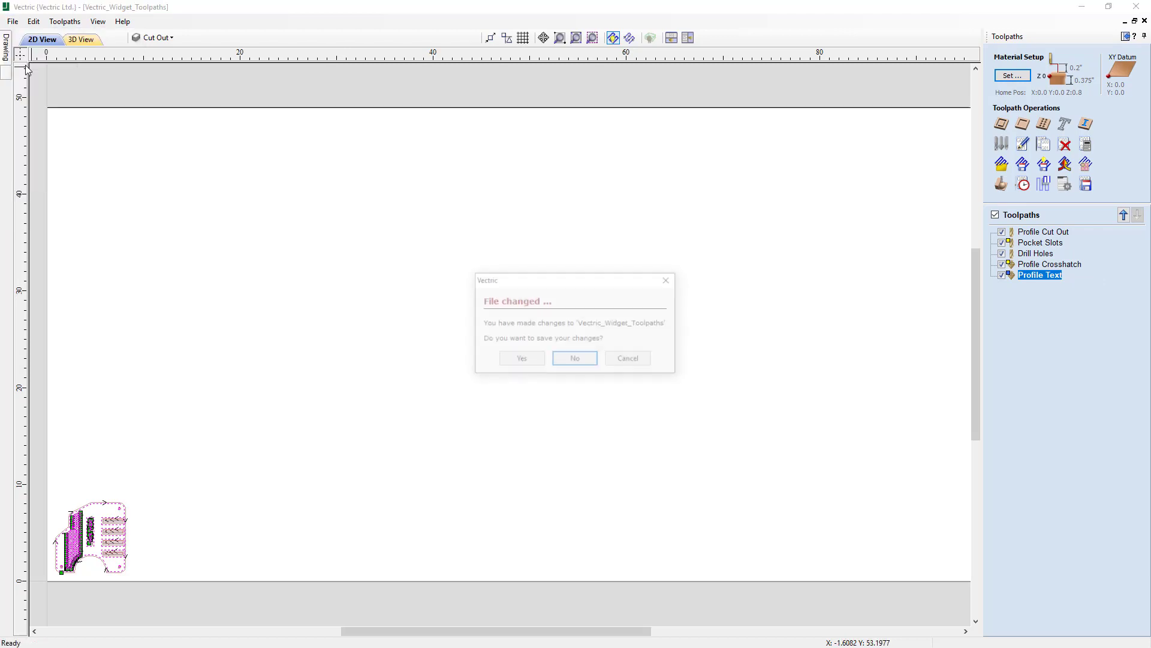
- Close the widget job without saving and open Drink_Coasters.crv
click(572, 361)
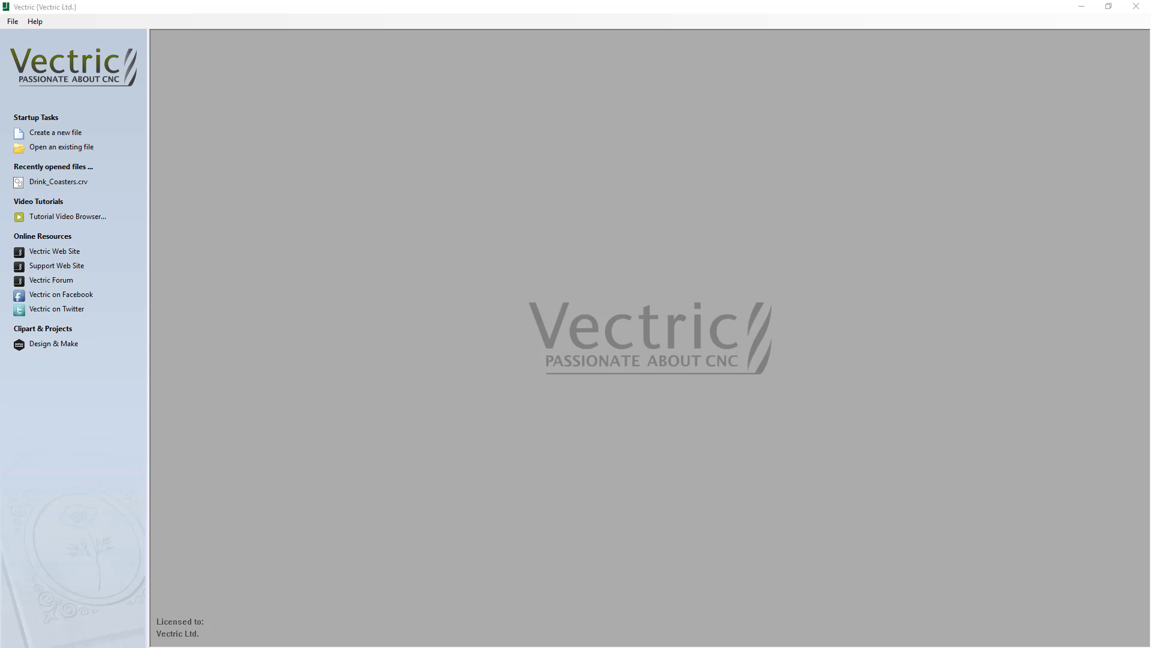
click(42, 148)
click(487, 195)
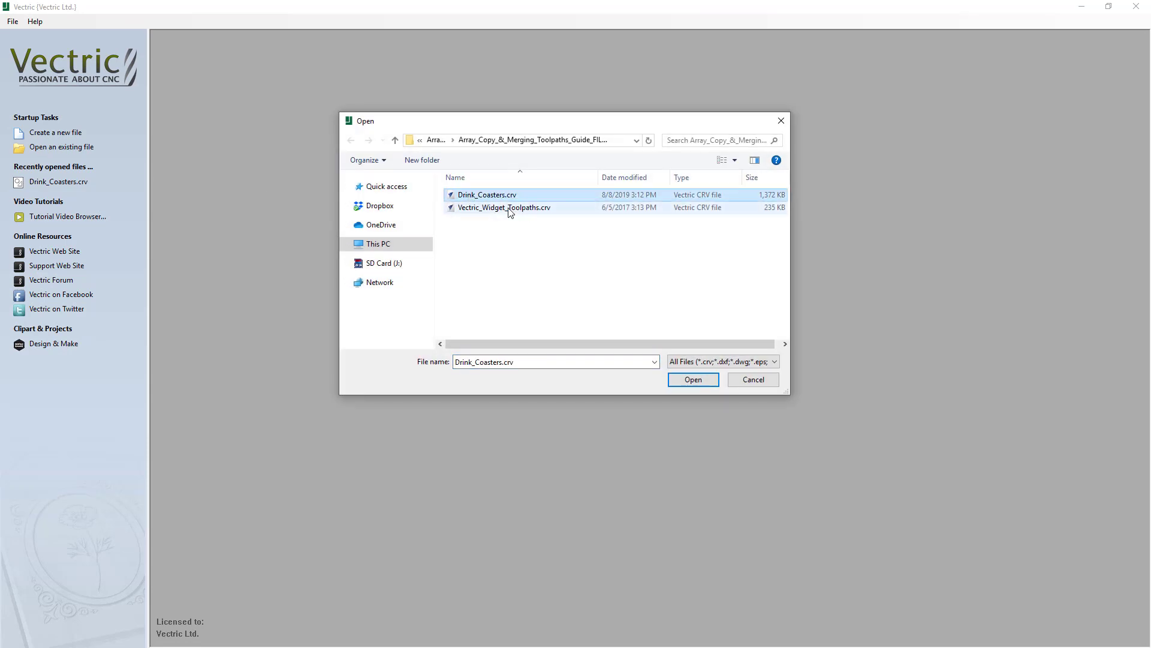
click(689, 384)
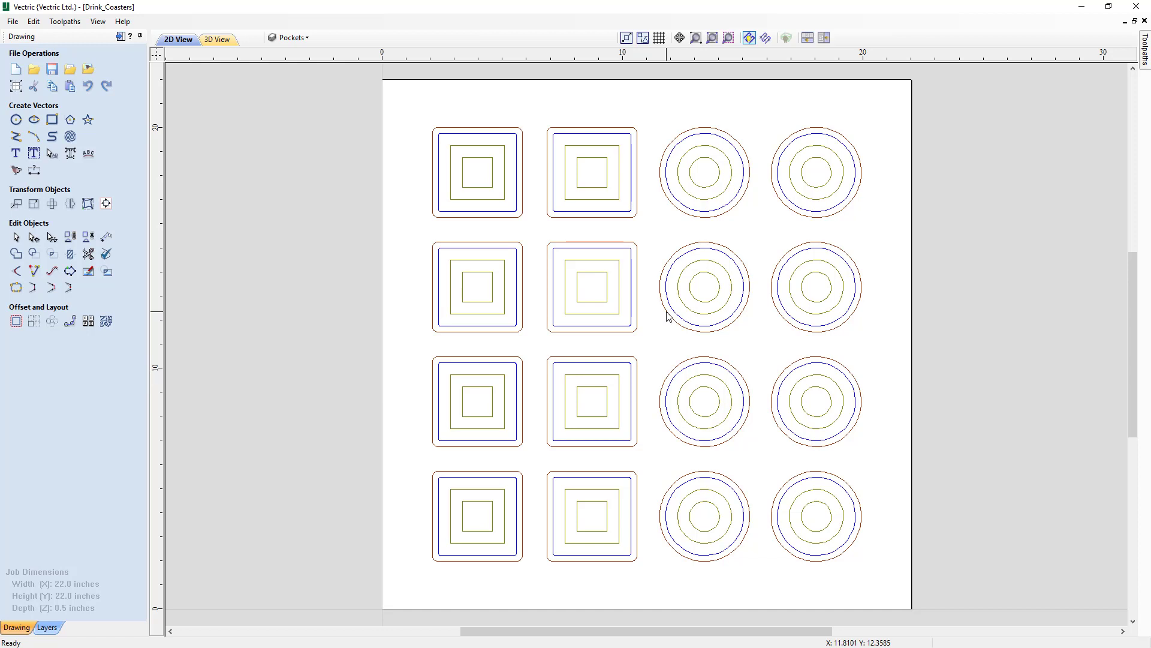
- Toggle the Pockets, Details and Profile layers off and back on to check their vectors
click(314, 40)
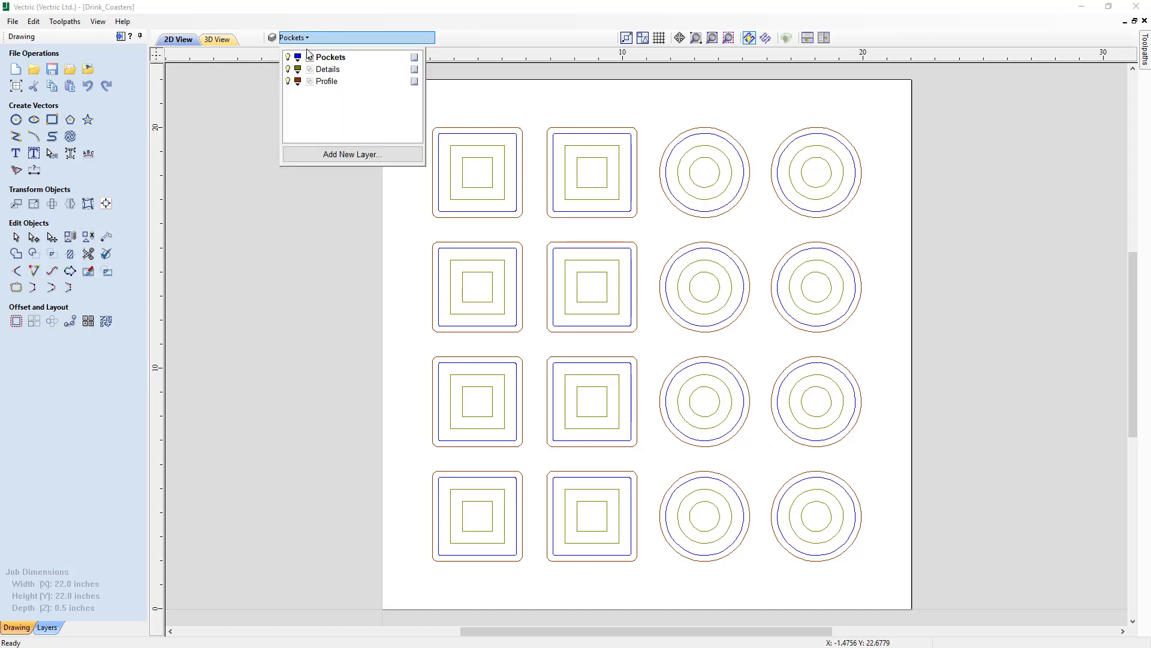
click(288, 57)
click(287, 58)
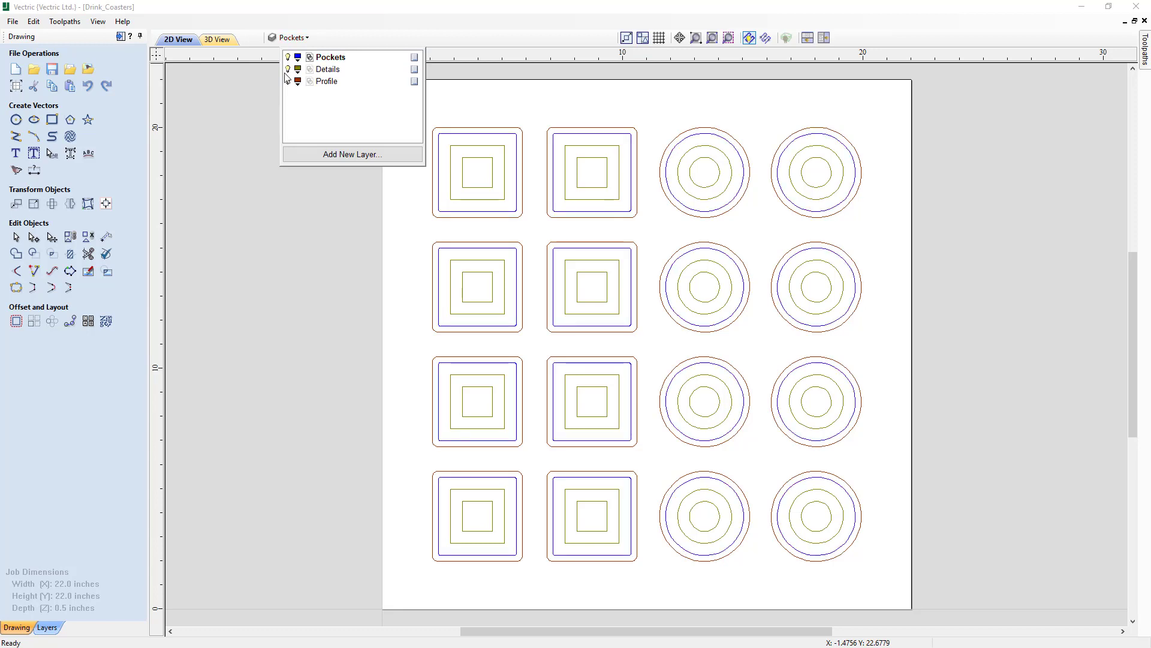
click(289, 70)
click(289, 70)
click(288, 82)
click(288, 82)
click(250, 186)
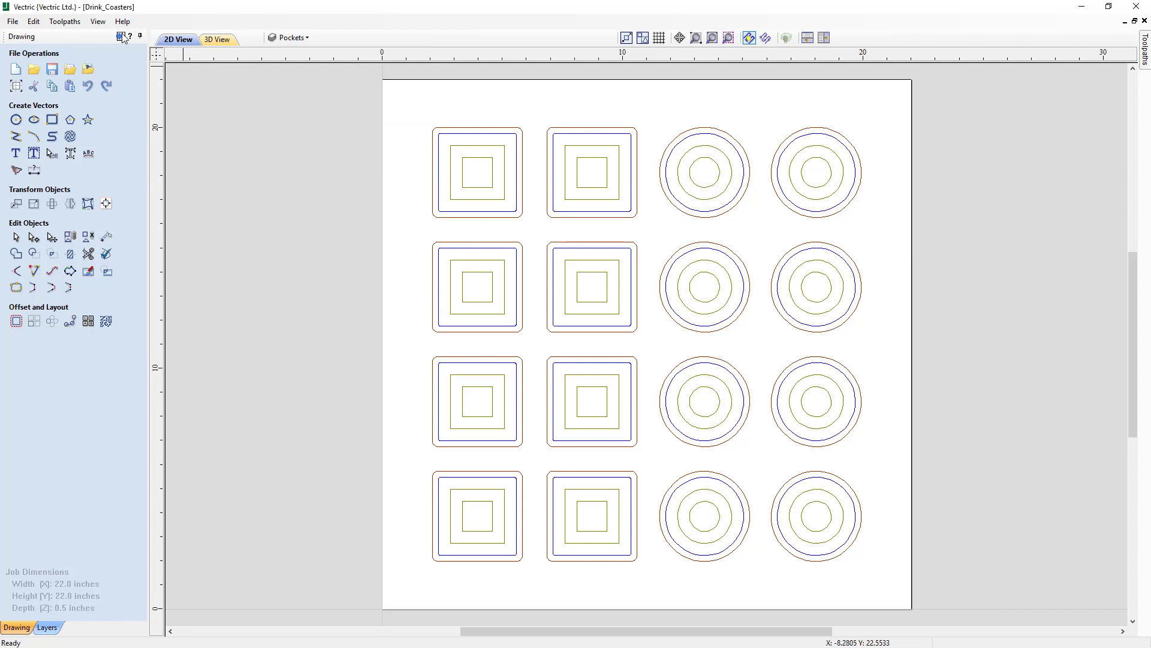
- In Toolpaths, show and hide Pocket - 25EM, Profile - Detail and Profile - Cutout
click(121, 37)
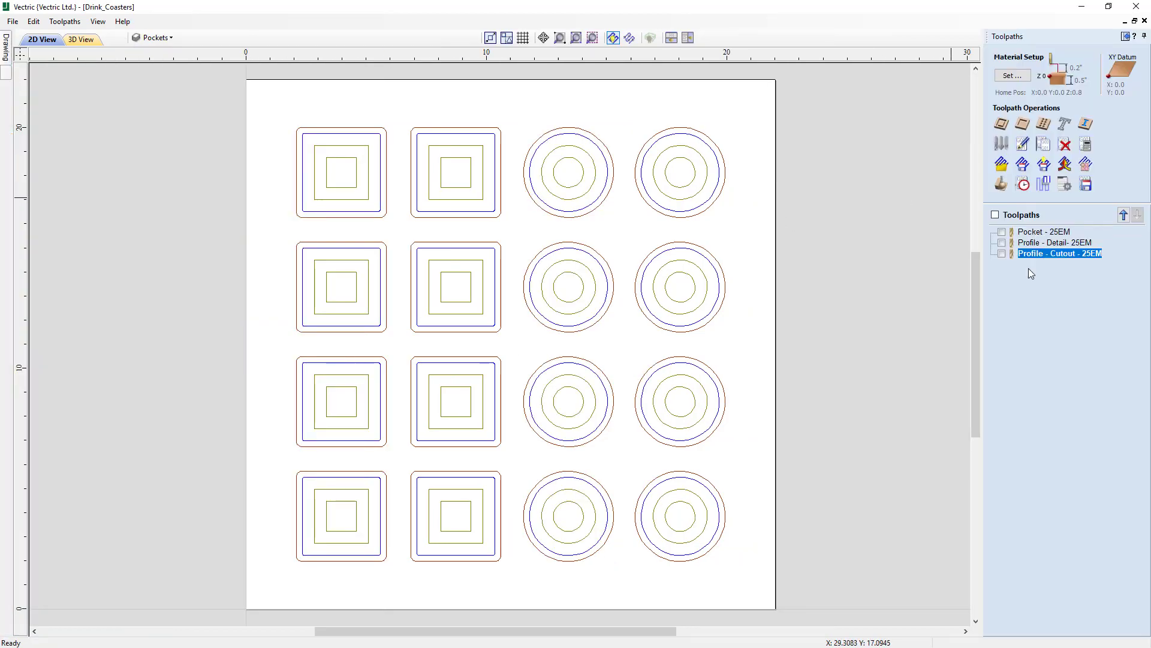
click(1002, 233)
click(1002, 233)
click(1001, 243)
click(1002, 242)
click(1001, 253)
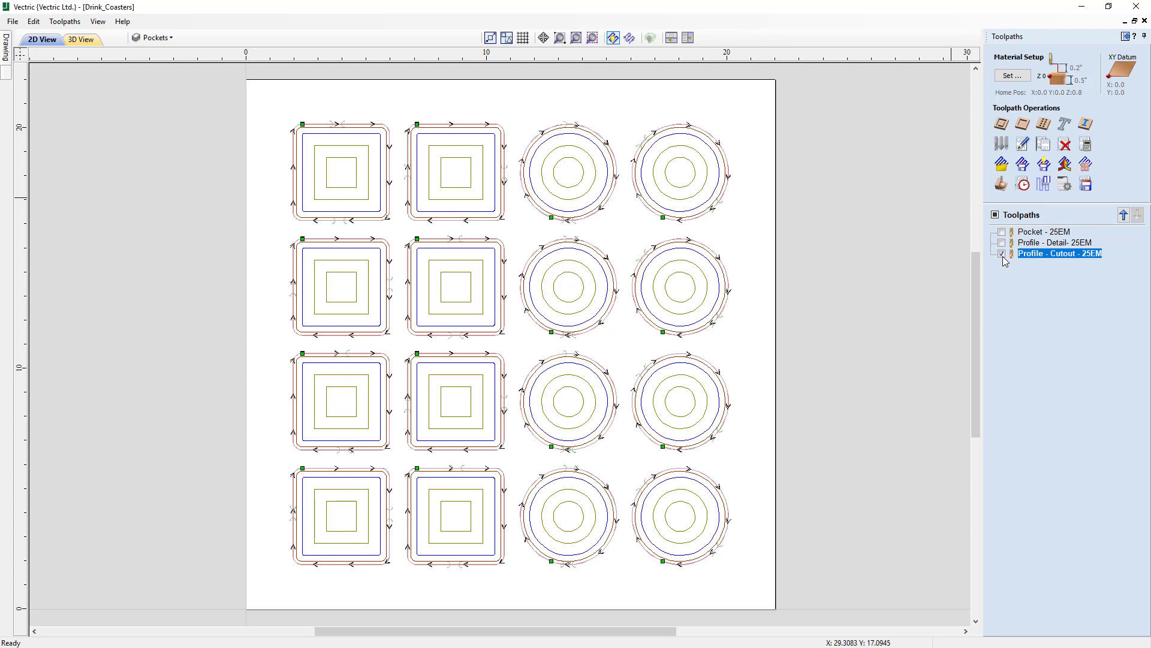
click(1002, 254)
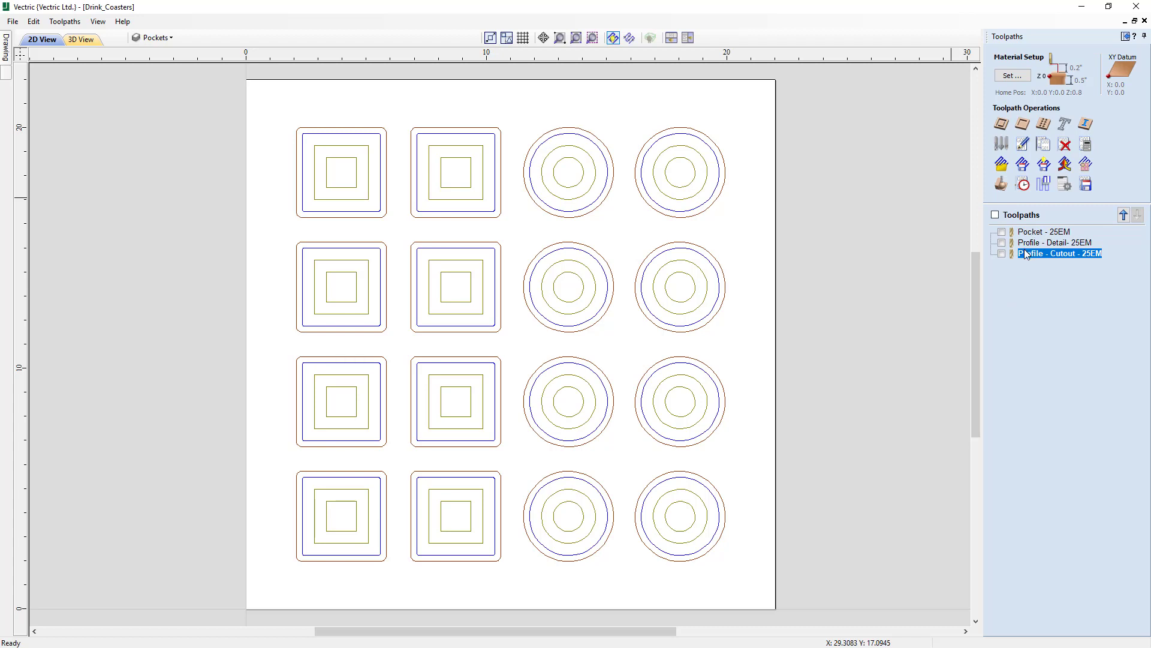
mouse_move(1024, 235)
- Preview Pocket - 25EM, Profile - Detail, then Profile - Cutout cutting into the maple board
click(1000, 184)
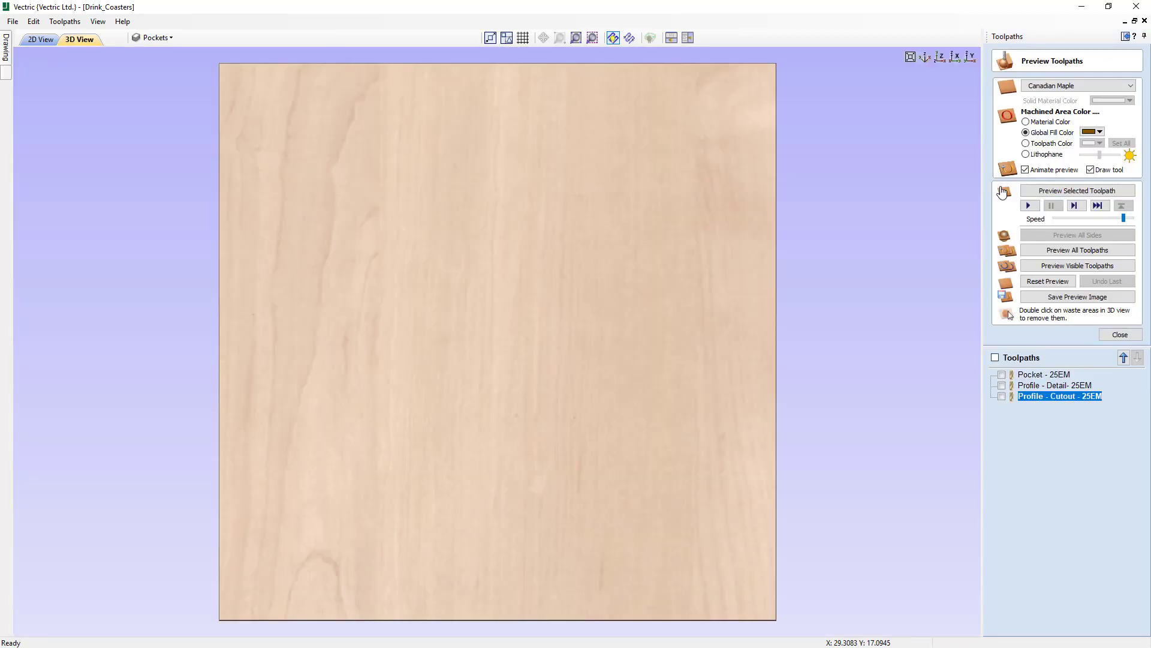
click(1001, 376)
click(1038, 270)
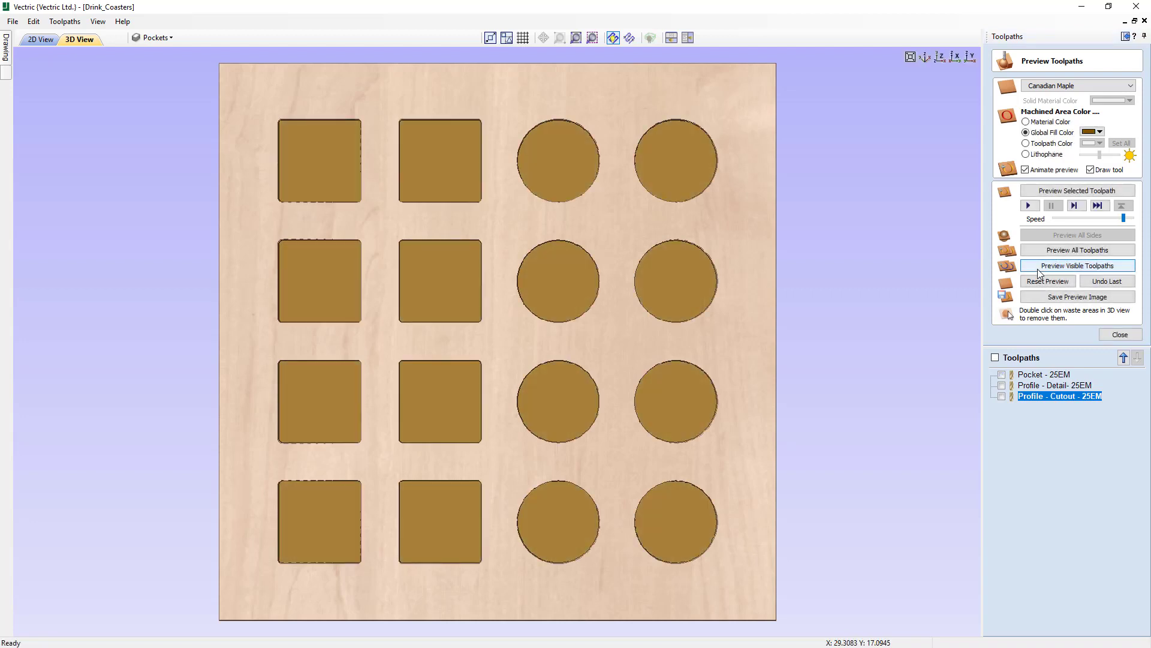
click(1001, 385)
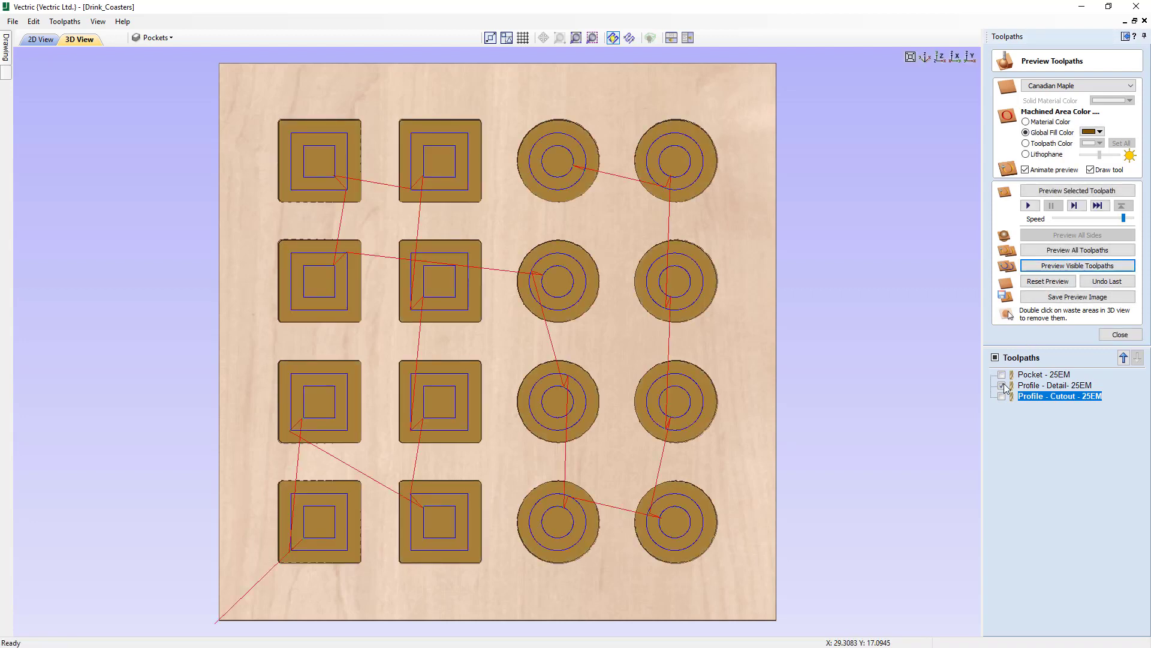
click(1063, 266)
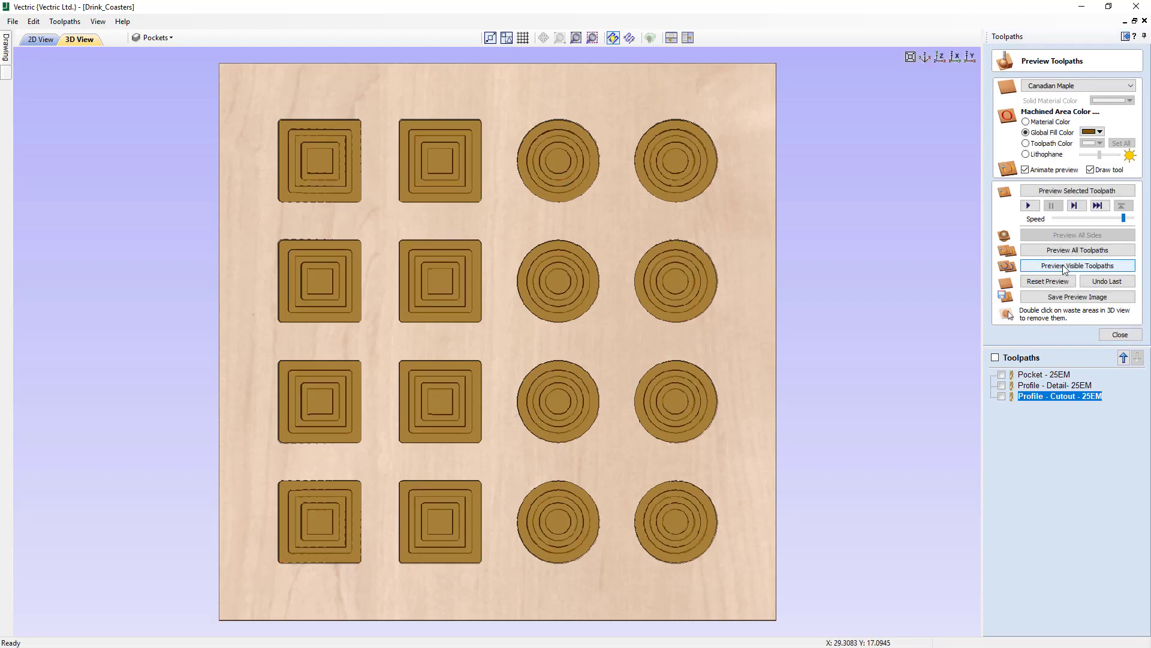
click(1001, 396)
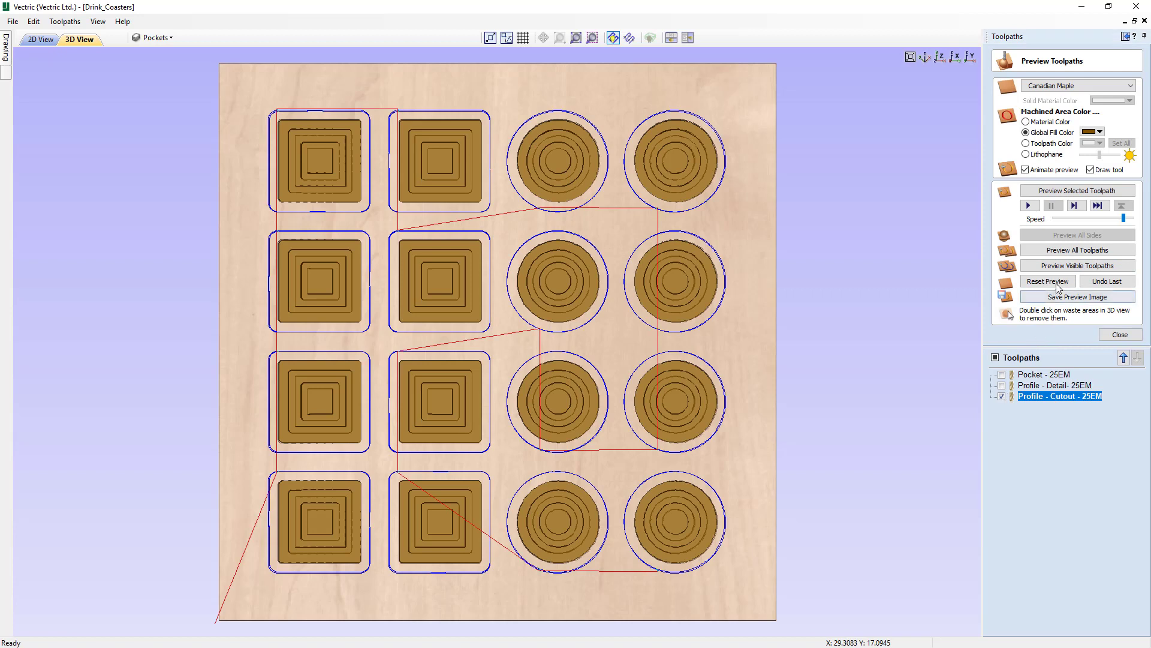
click(1060, 265)
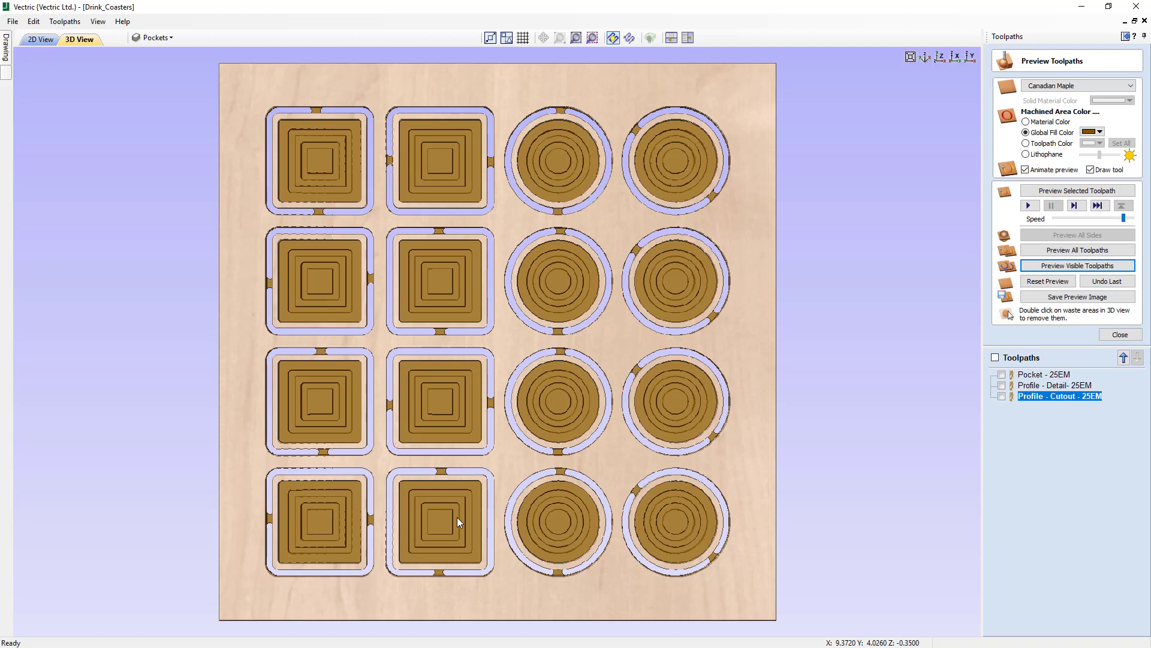
click(1121, 334)
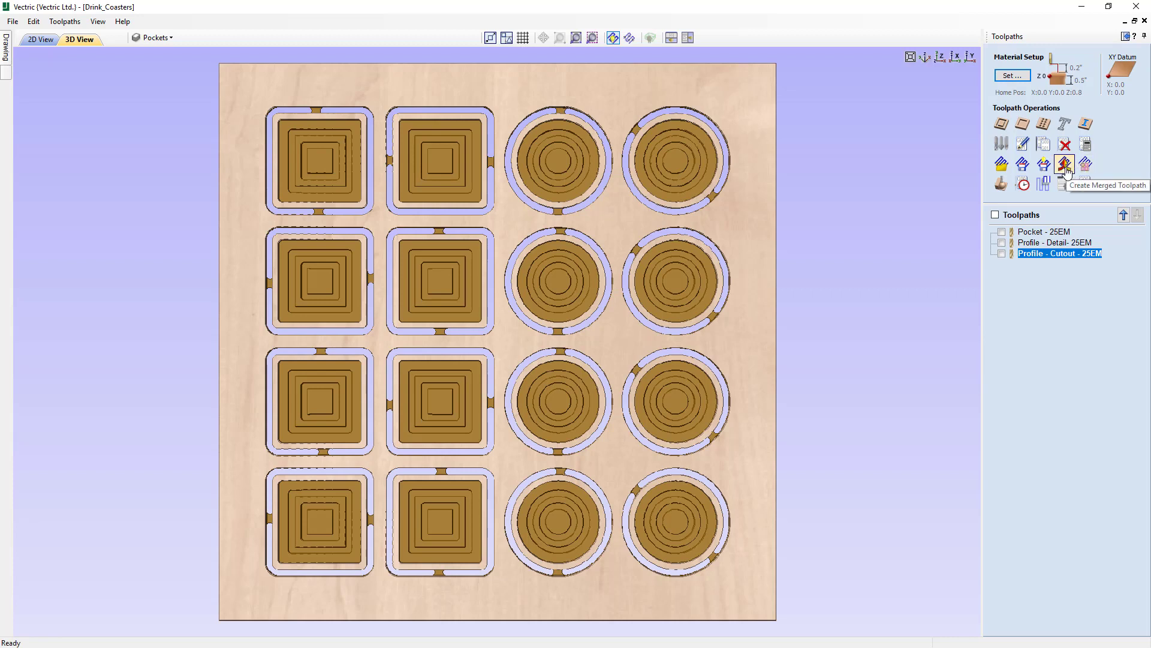
- Merge all three coaster toolpaths into one named 'Merged Toolpath', without the trailing 1
click(1066, 167)
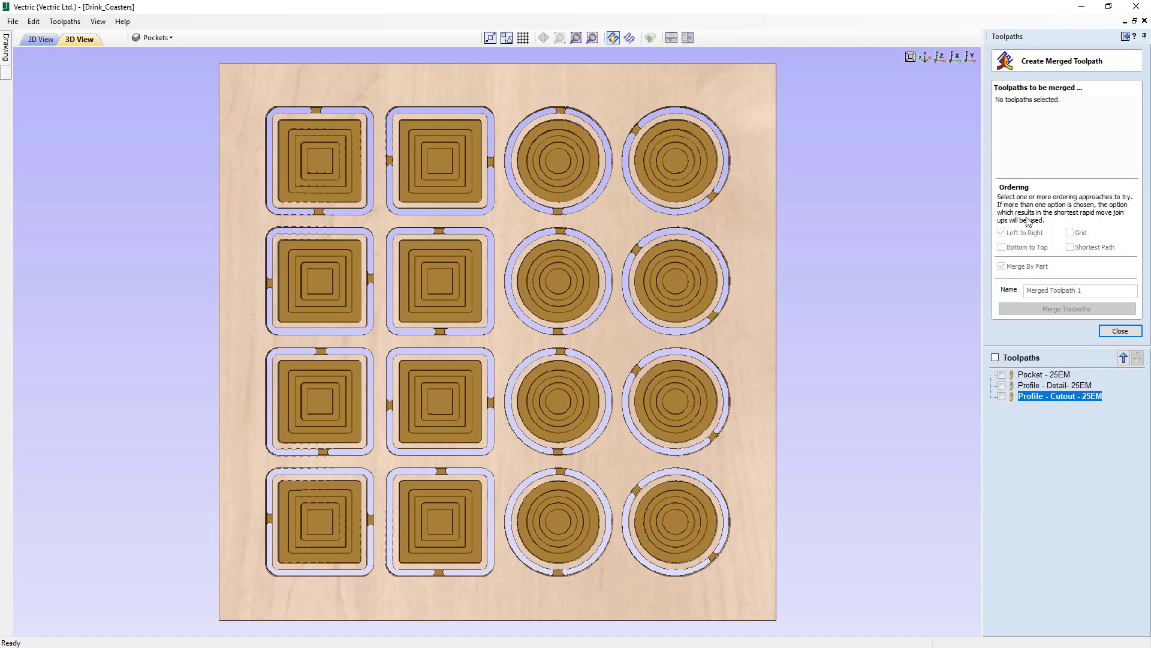
click(995, 358)
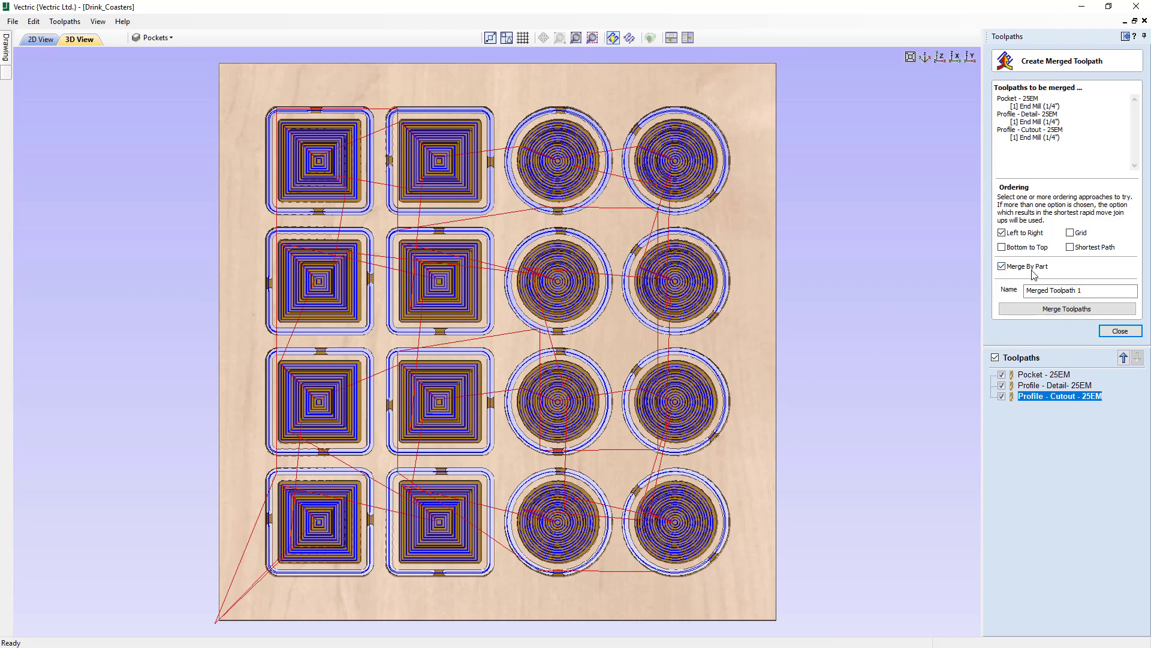
double_click(1078, 290)
key(BackSpace)
click(1070, 309)
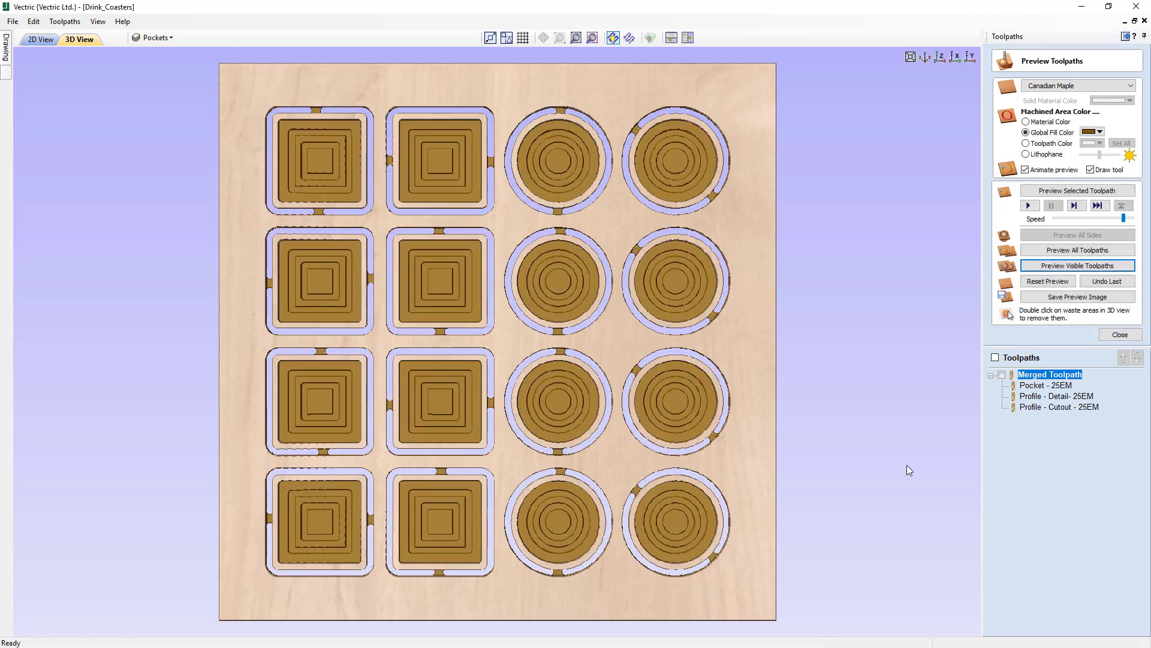
- Reset the preview and replay the visible toolpaths from bare wood
click(1049, 281)
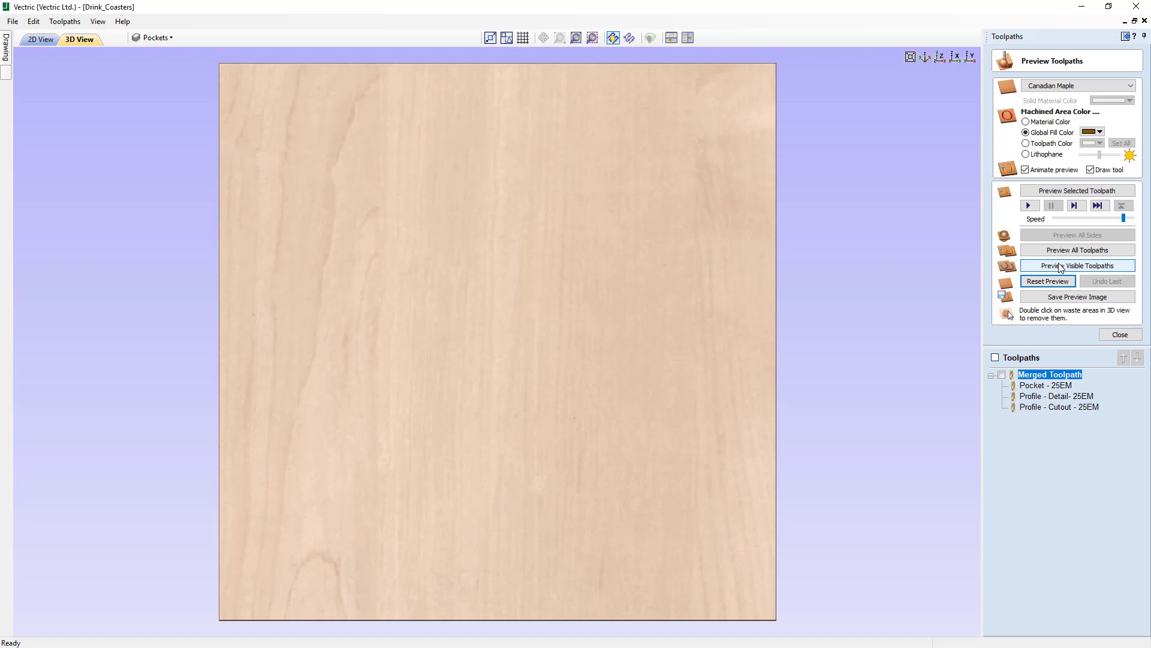
click(1061, 267)
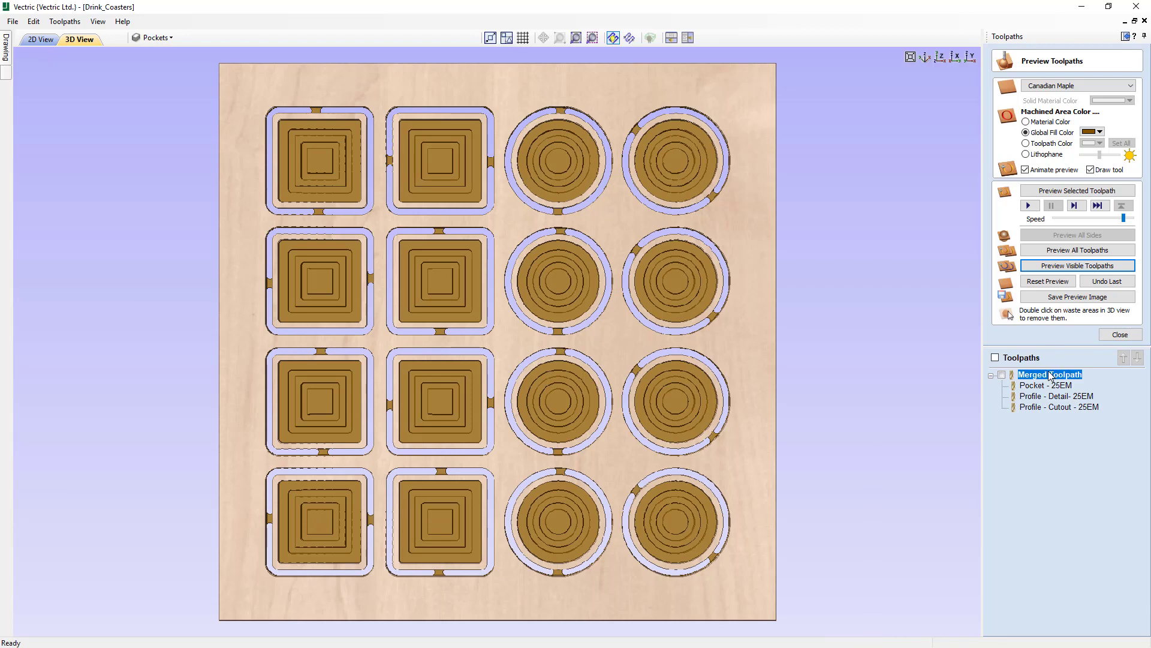
- Remerge Merged Toolpath with Merge By Part unticked, accept the warning, and reset the preview
mouse_move(1055, 380)
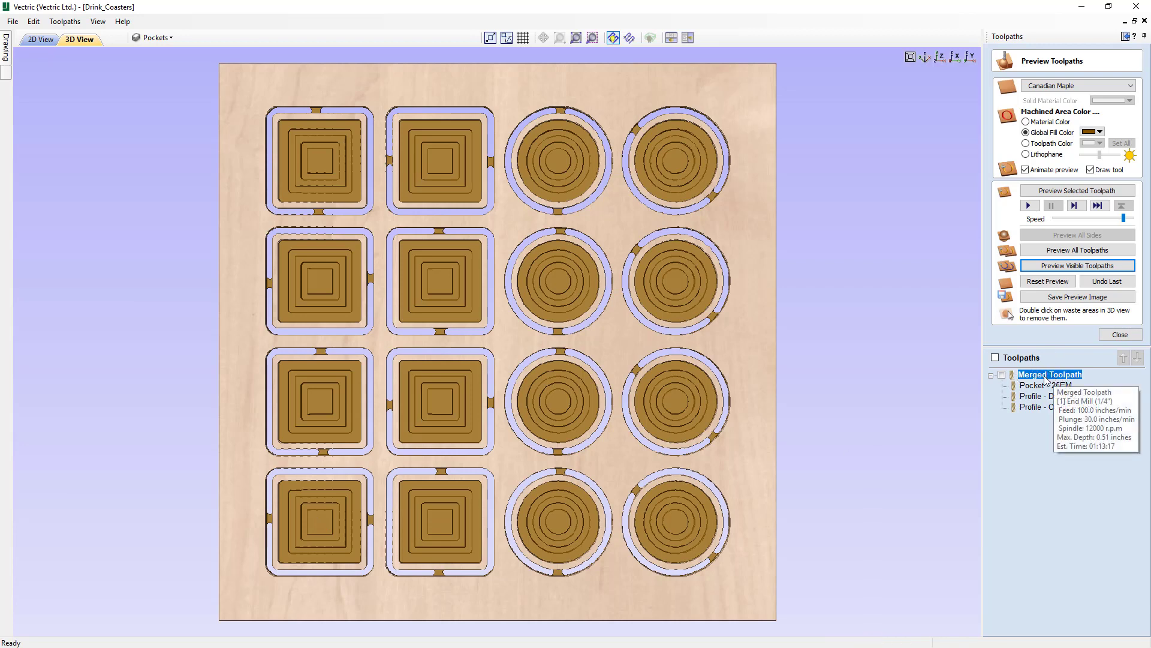
double_click(1033, 378)
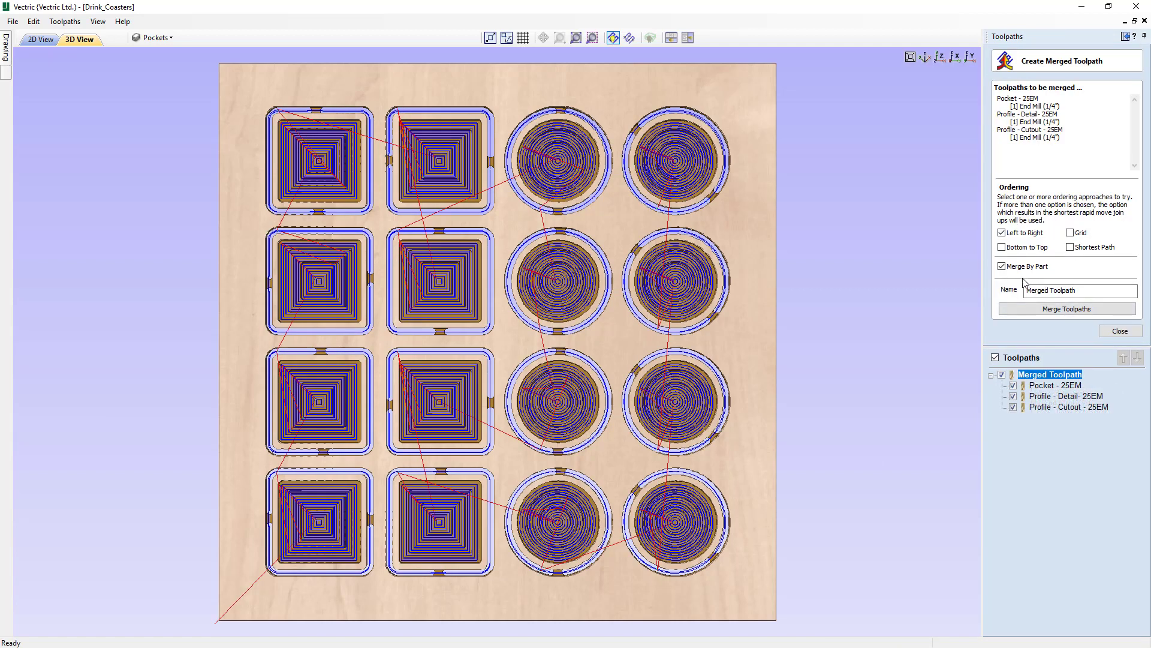
click(1002, 267)
click(1042, 311)
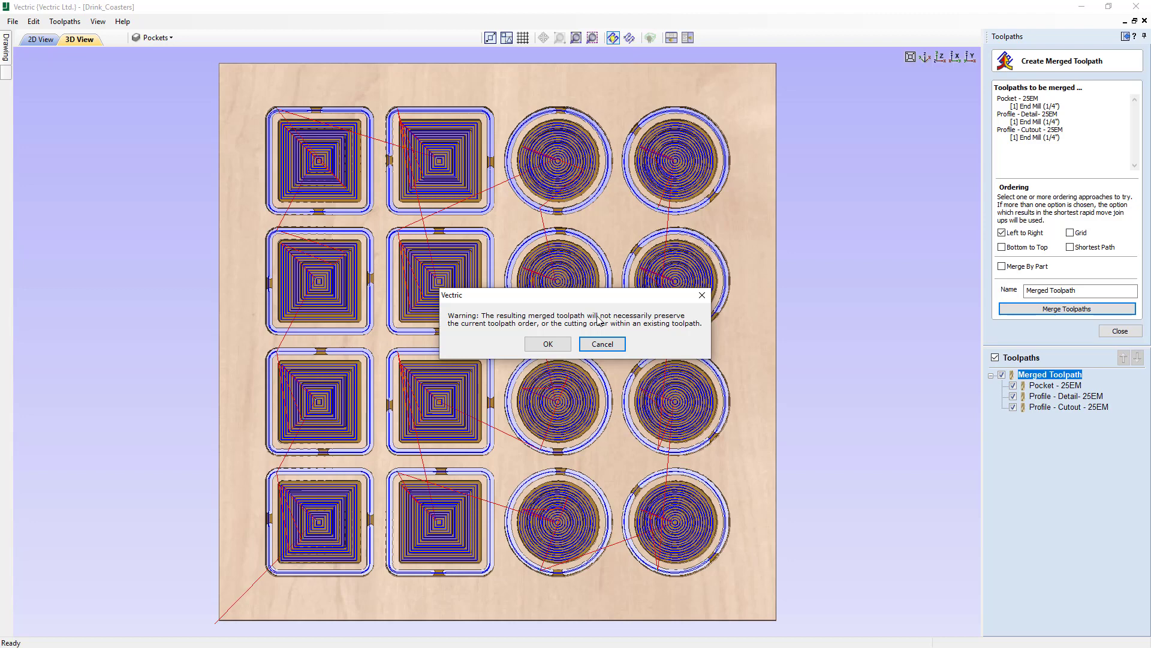
click(555, 349)
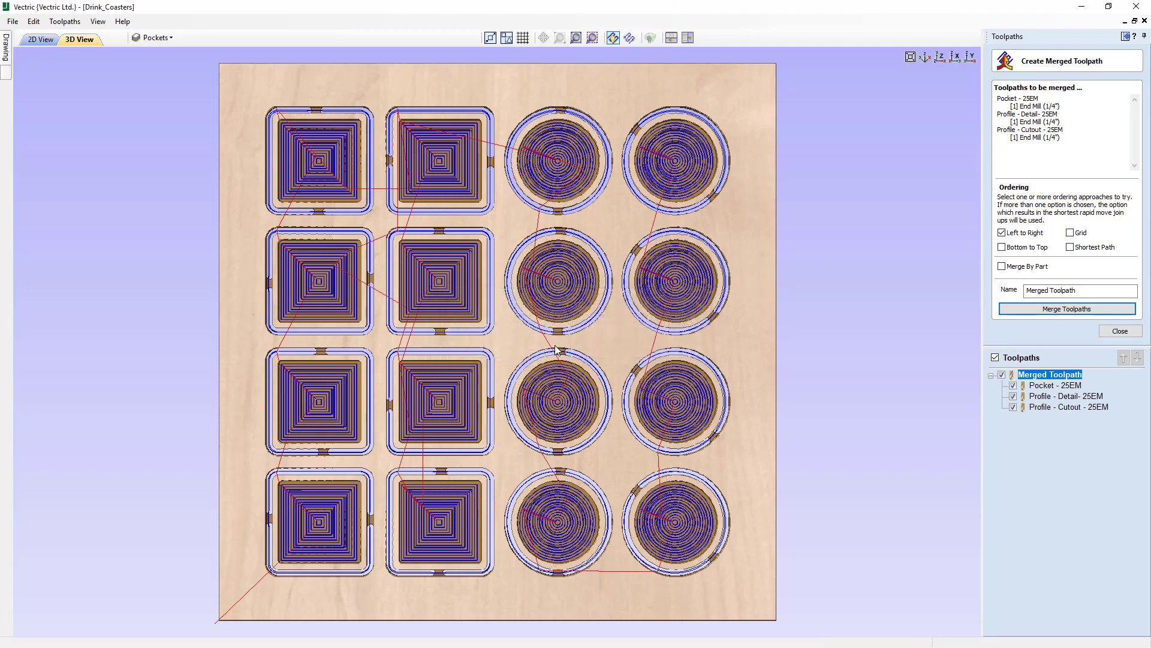
click(1040, 281)
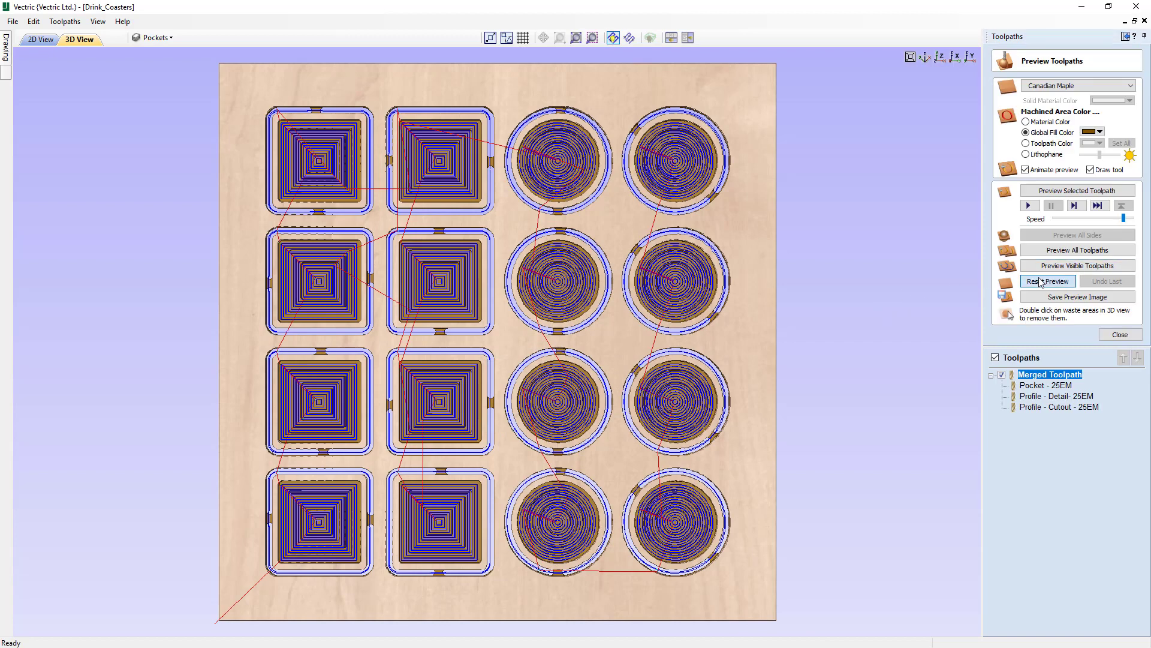
- Simulate the remade Merged Toolpath cutting all sixteen coasters, then close the preview panel
click(1044, 266)
click(1043, 281)
click(1042, 267)
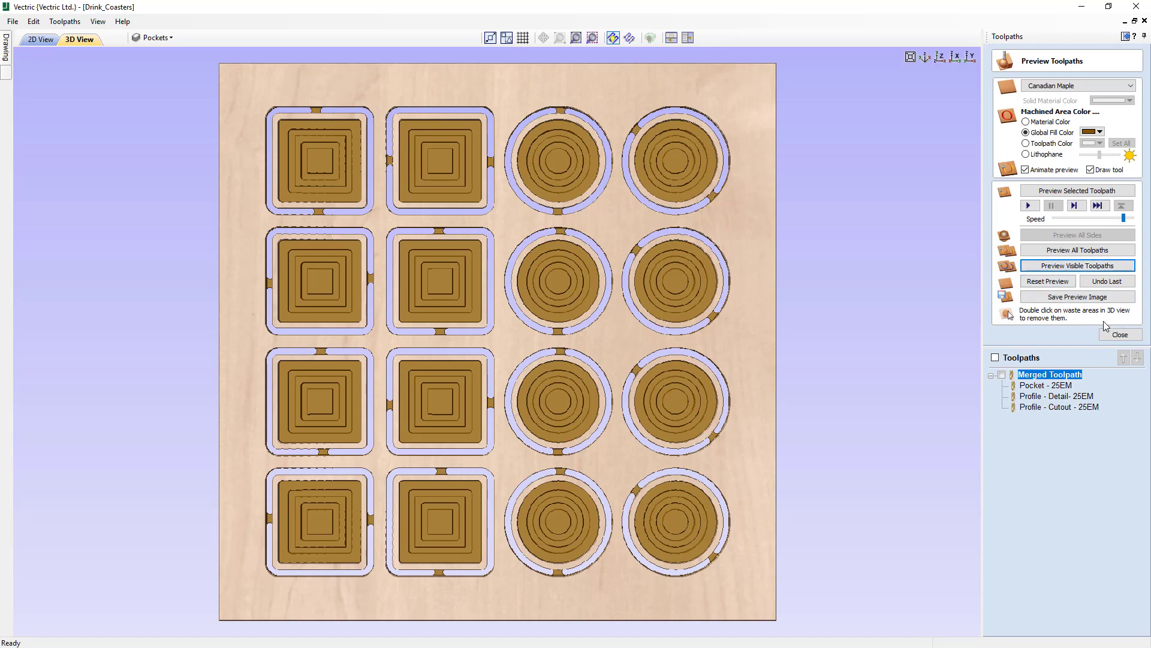
click(1118, 336)
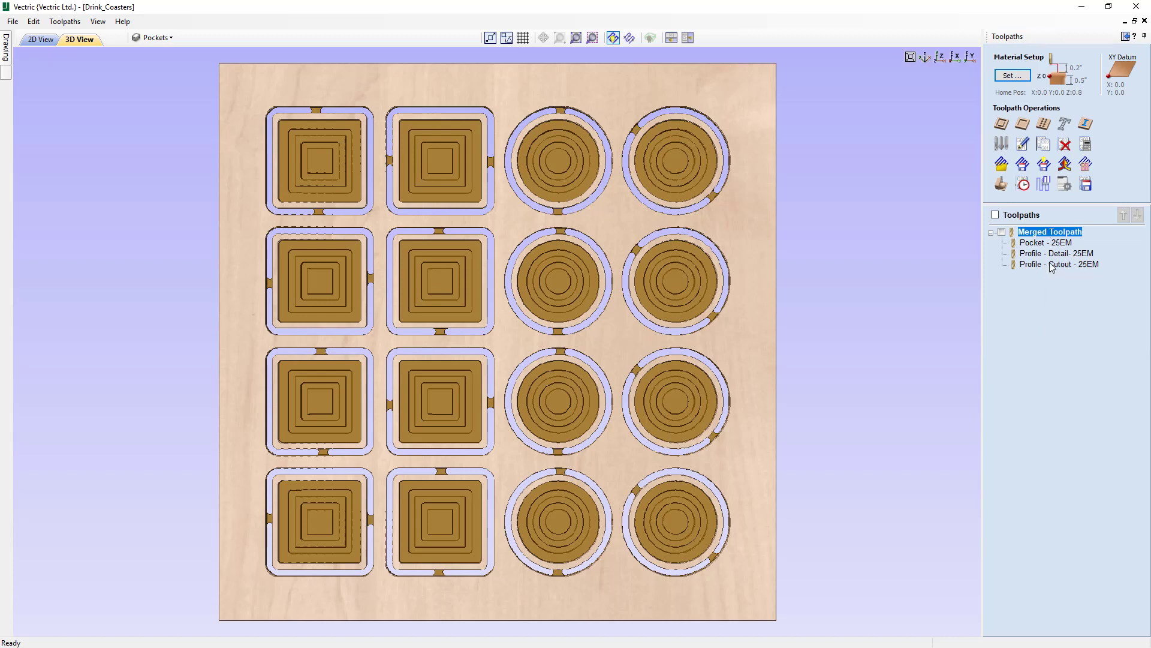
- Change the Pocket - 25EM cut depth from 0.3 to 0.2 inches and recalculate it
mouse_move(1054, 266)
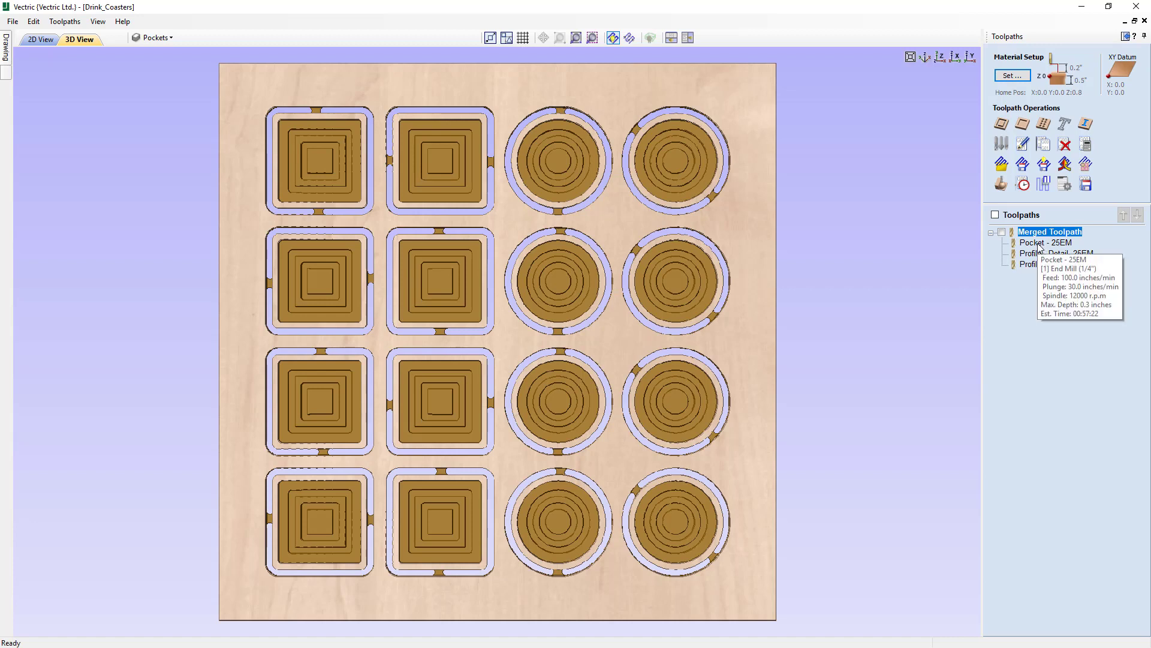
double_click(1038, 242)
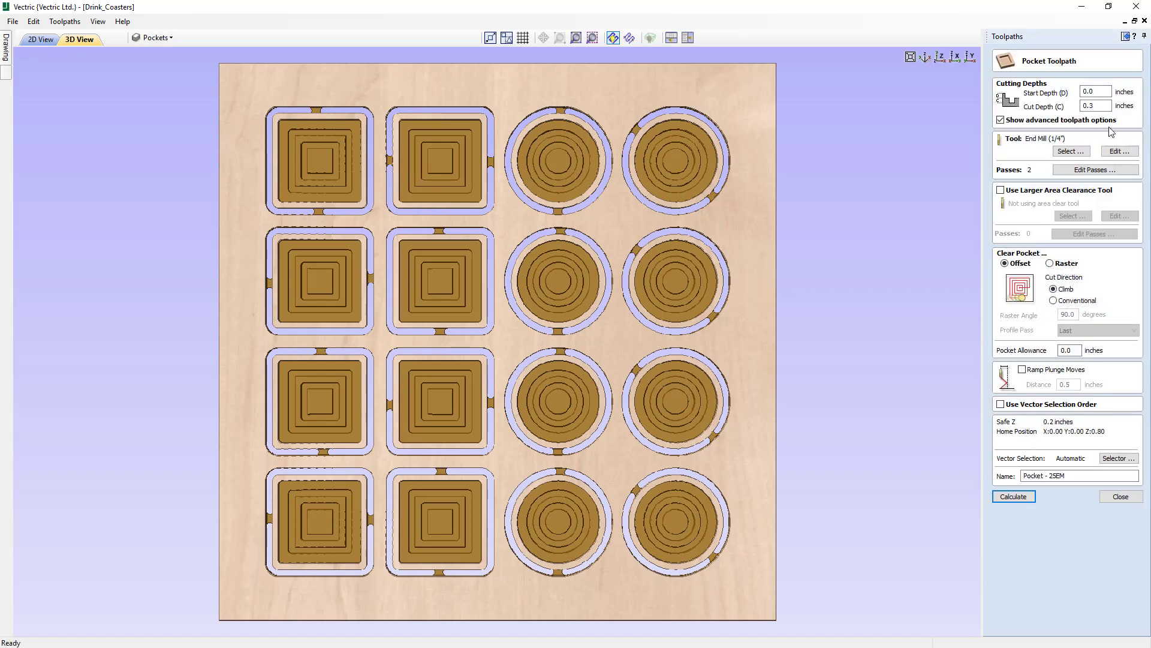
double_click(1097, 108)
text(25)
click(1027, 497)
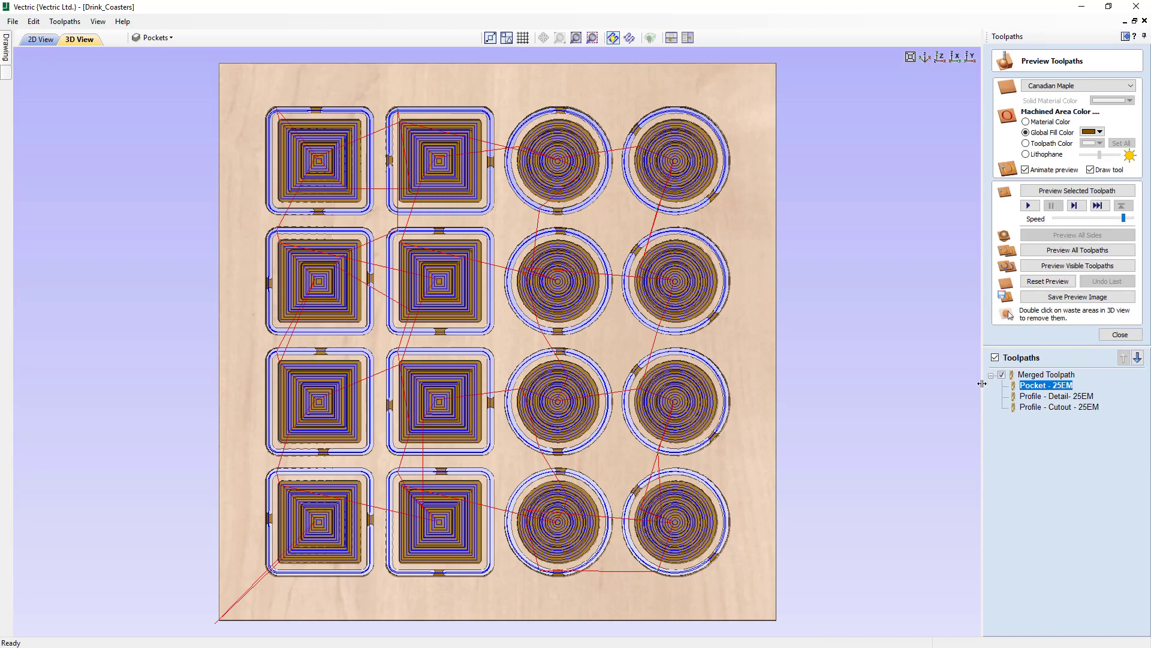
- Reset the preview, re-simulate at maximum speed, and rotate the maple board to inspect the coasters
click(1046, 281)
click(1049, 267)
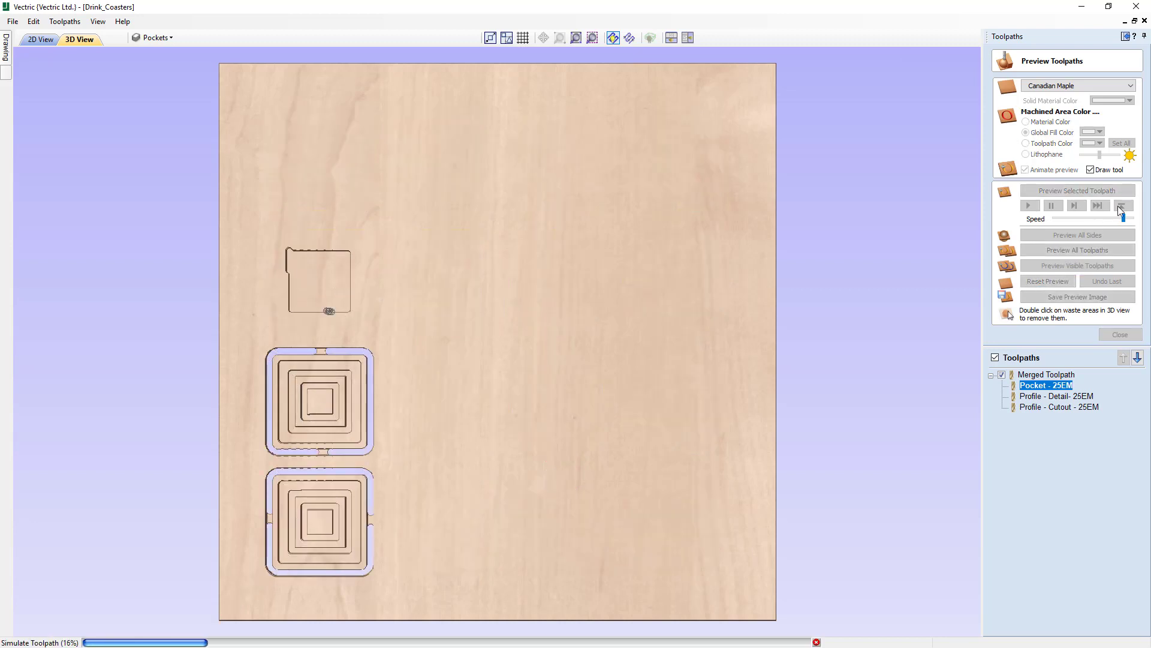
drag(1124, 218, 1132, 221)
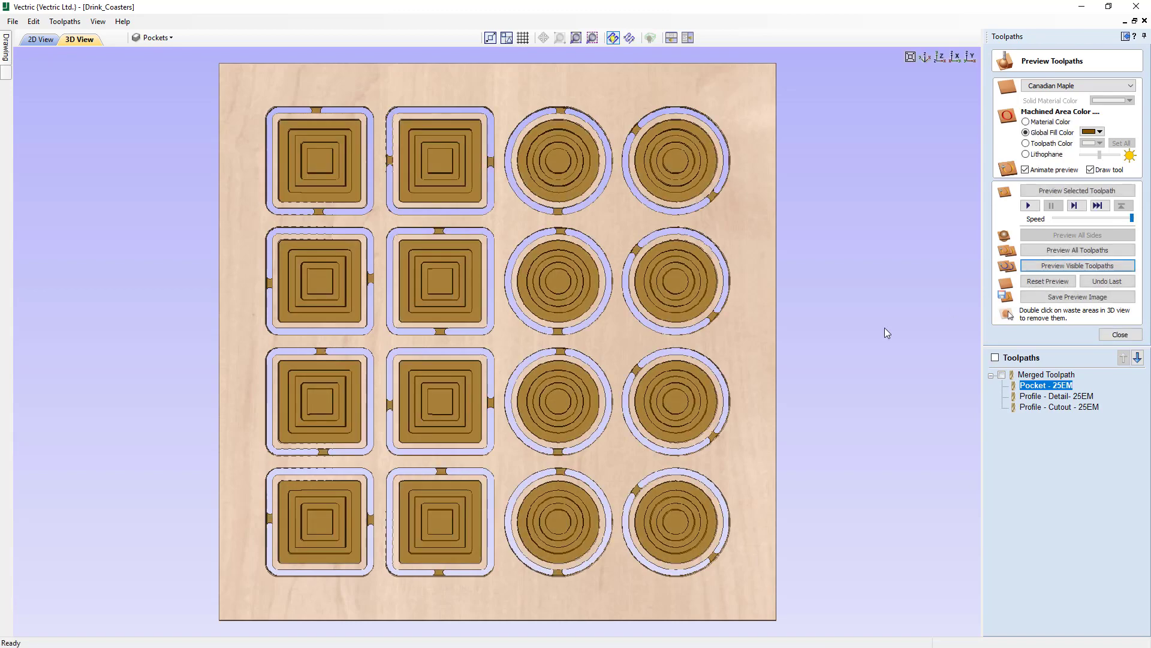
drag(636, 288, 585, 324)
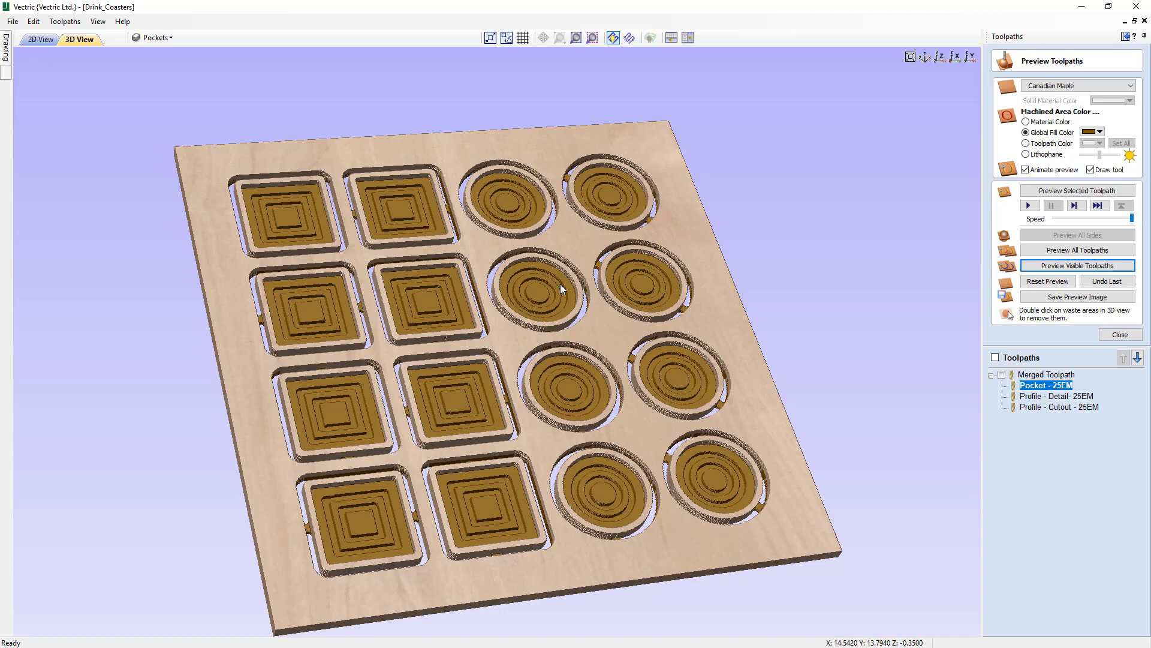
drag(495, 319, 520, 383)
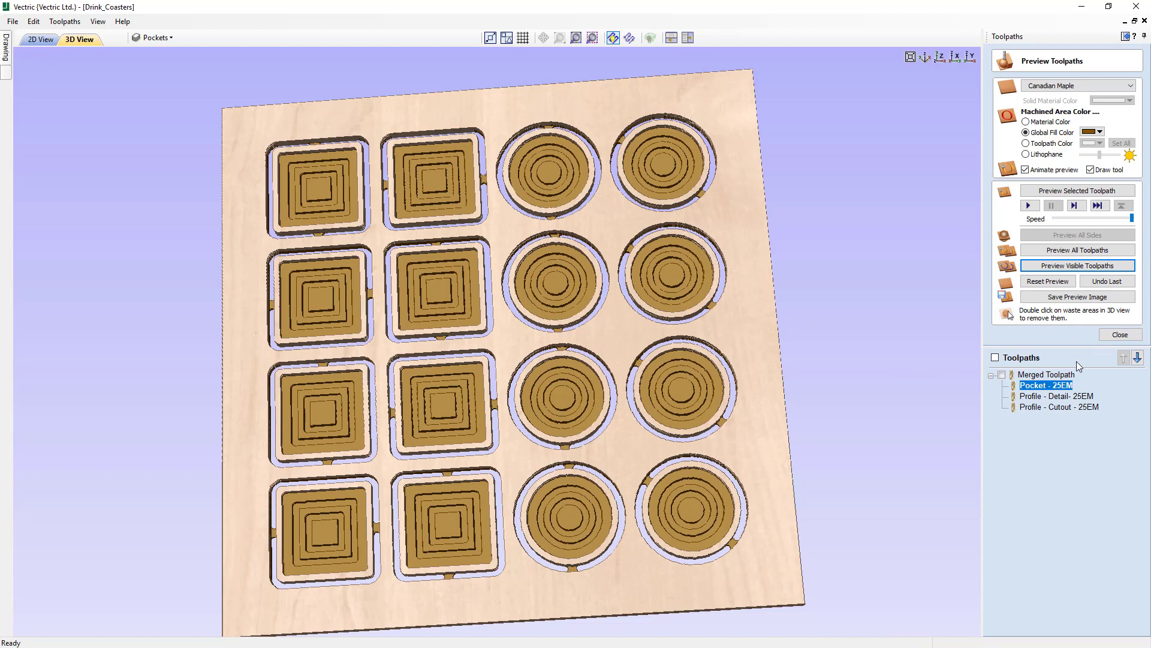
- Delete only the Merged Toolpath, keeping the three original toolpaths, and close the preview panel
mouse_move(1032, 400)
click(1040, 376)
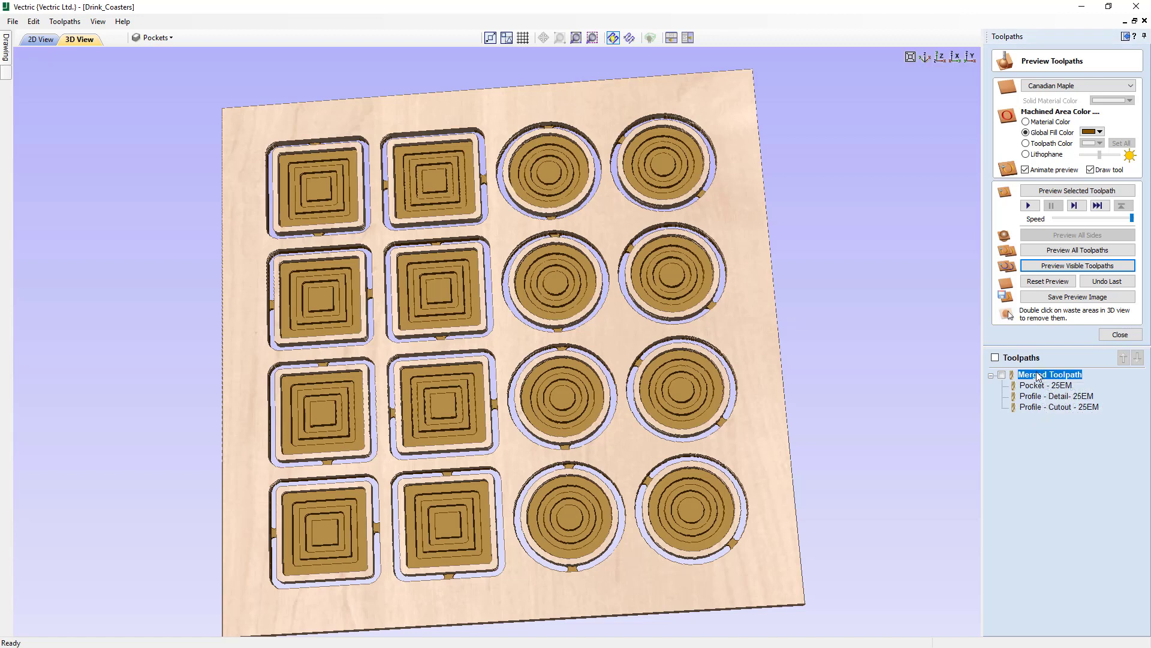
right_click(1039, 376)
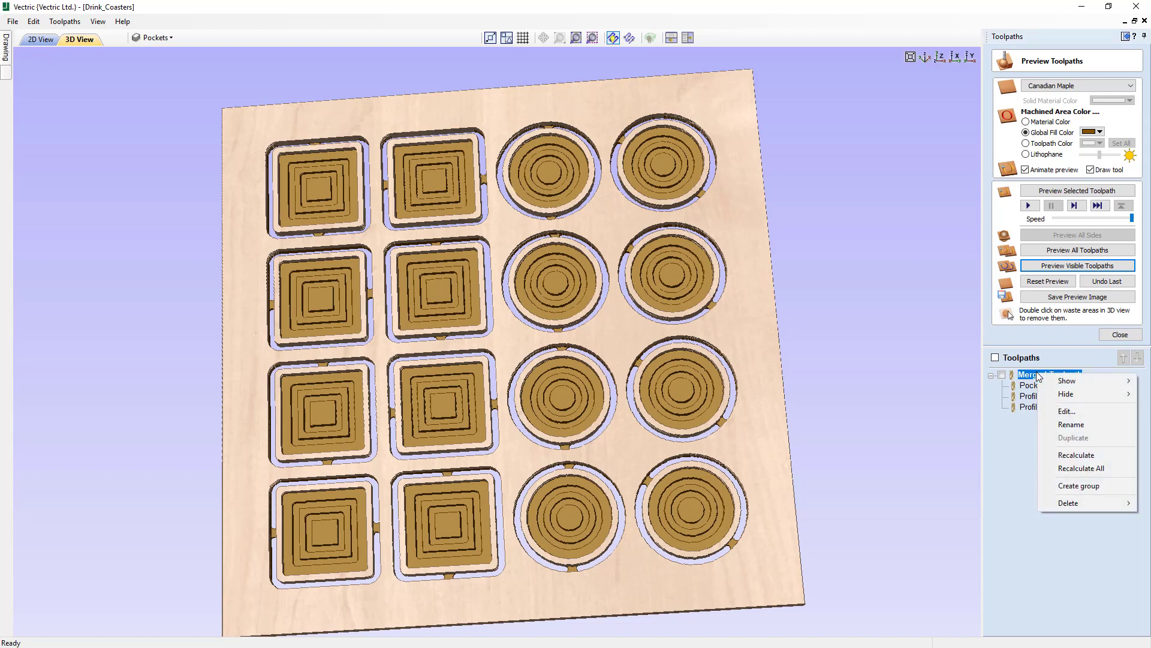
mouse_move(1058, 505)
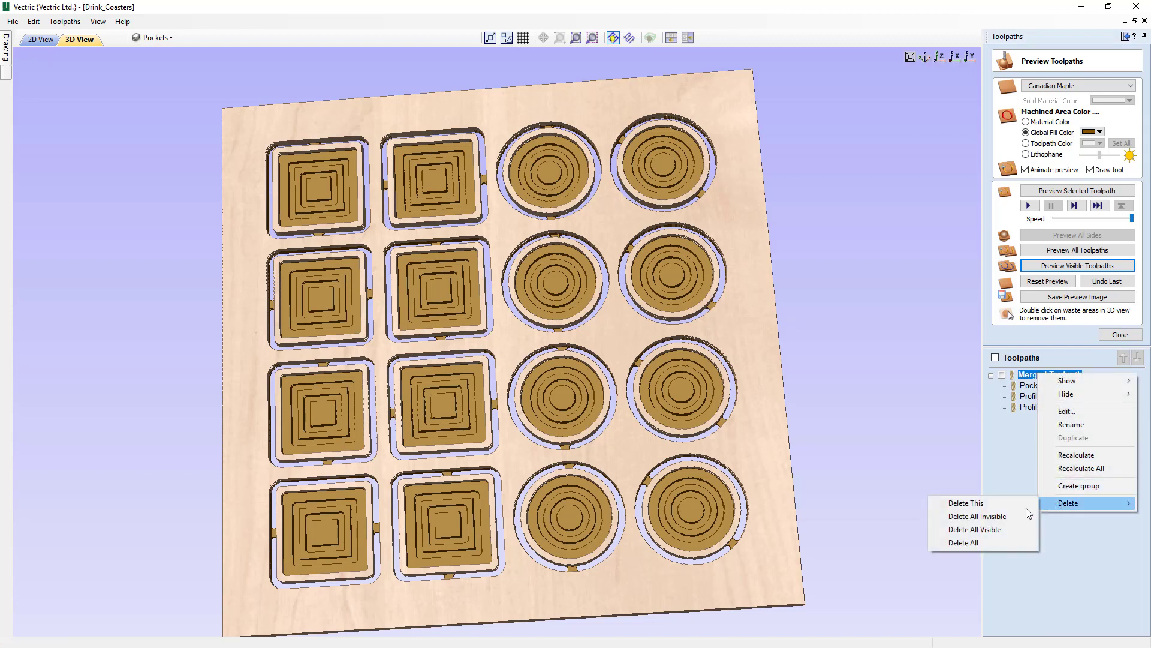
click(982, 506)
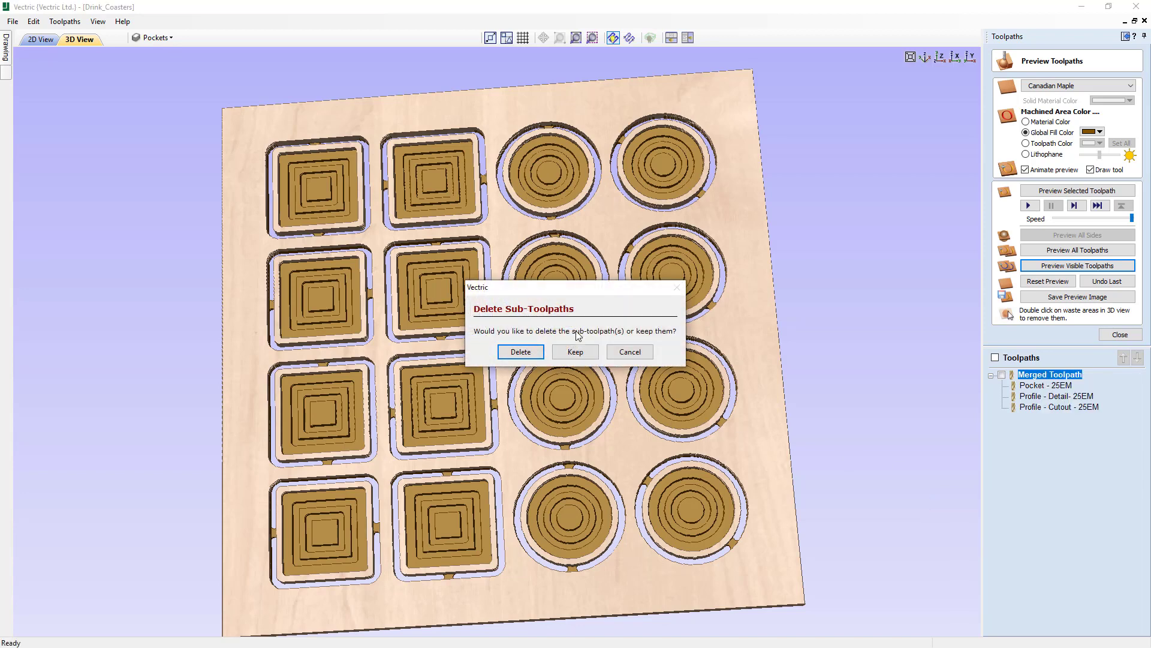
click(575, 351)
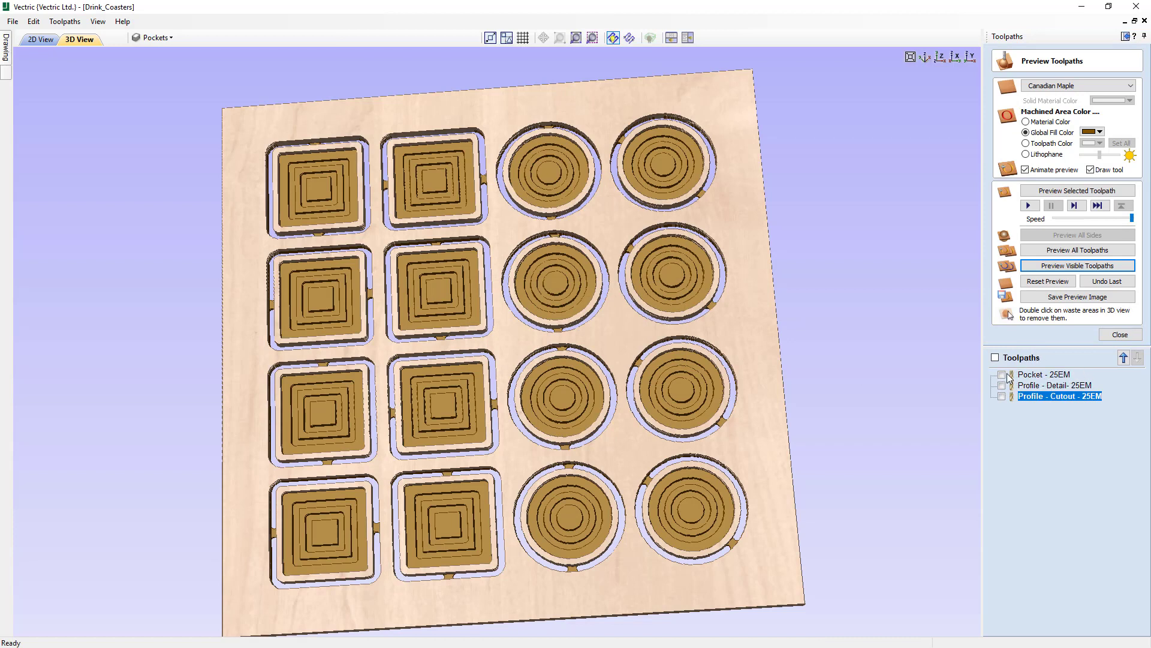
mouse_move(1033, 378)
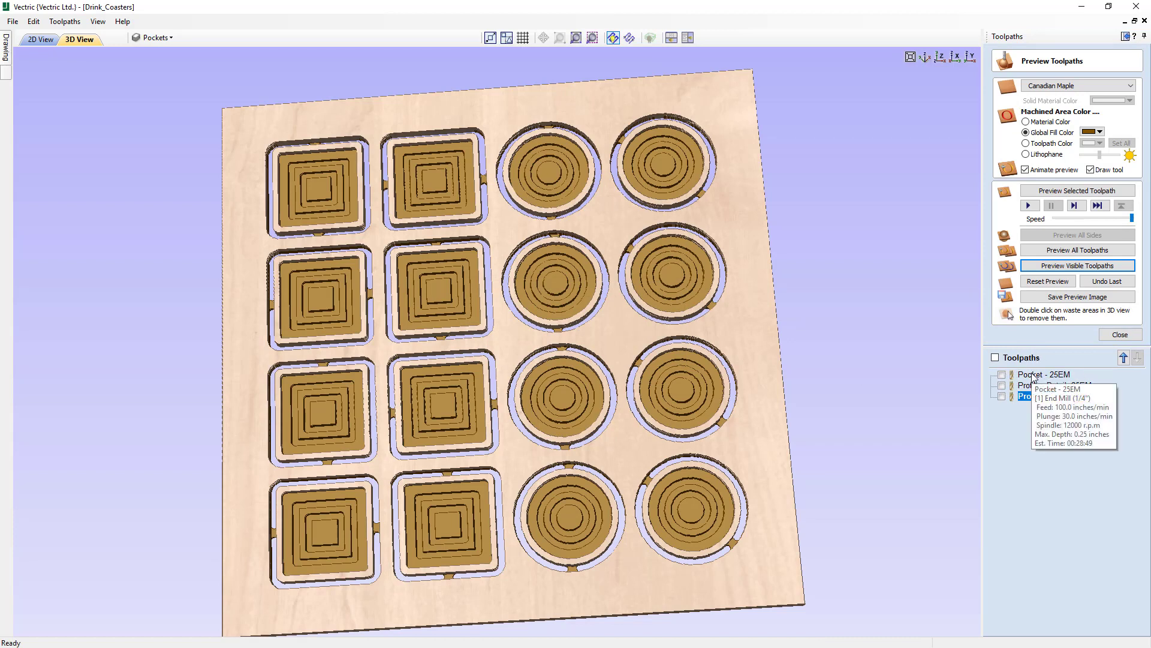
click(1120, 335)
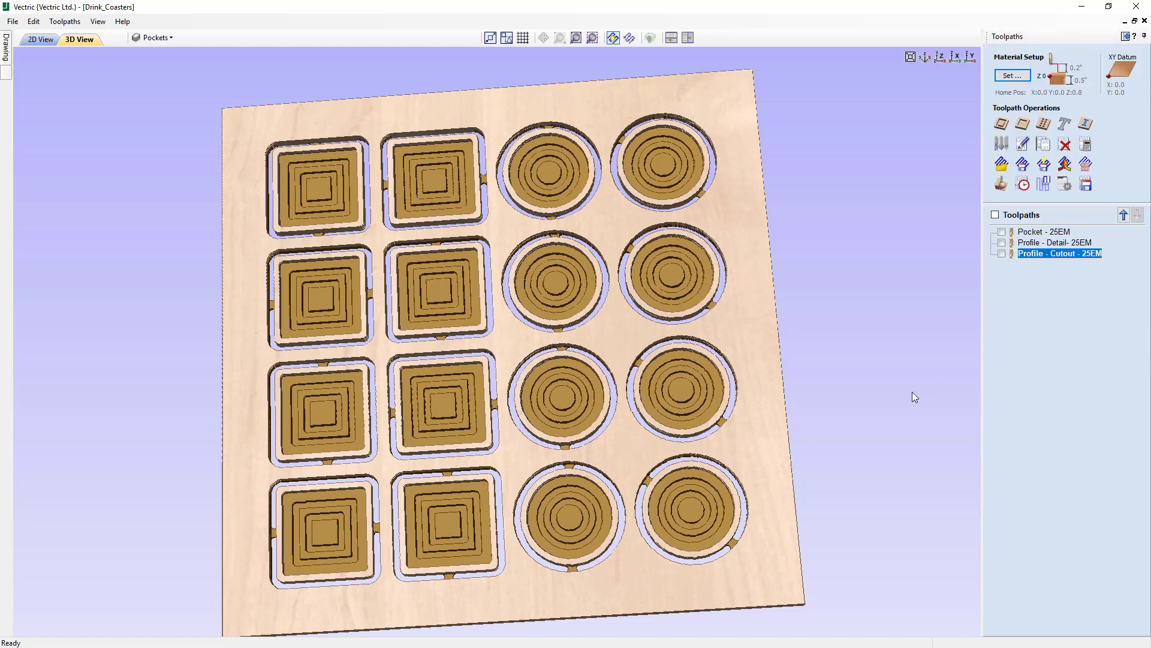